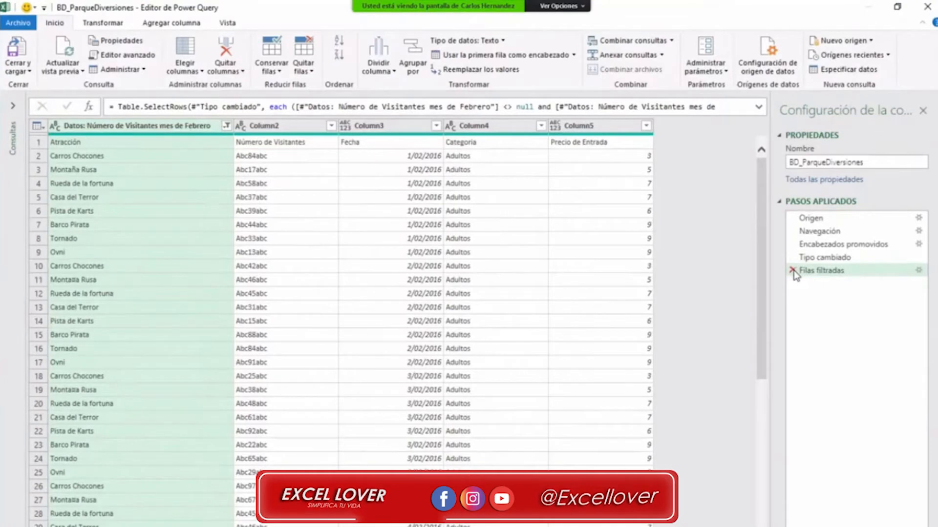
Step: Delete the Filas filtradas step and refilter the first column to exclude (nulo) and Fin del Archivo ---
left_click(793, 270)
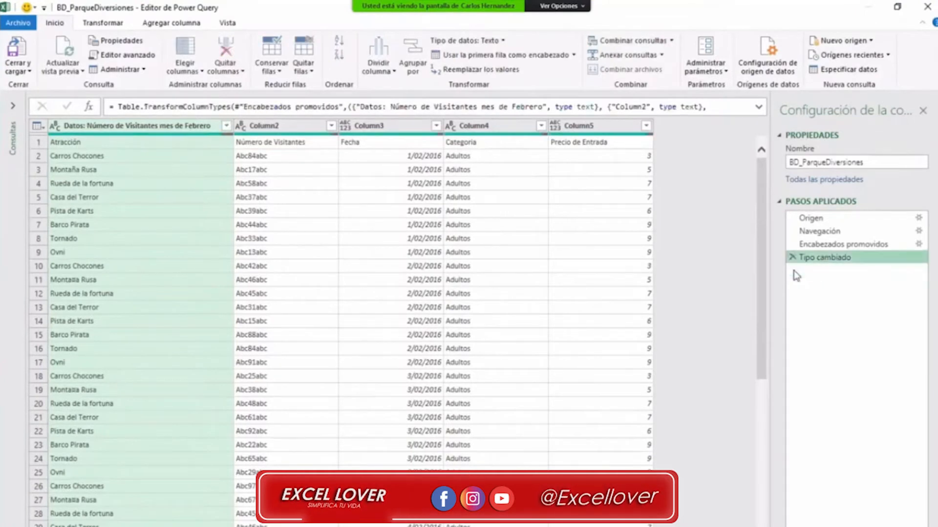
left_click(226, 126)
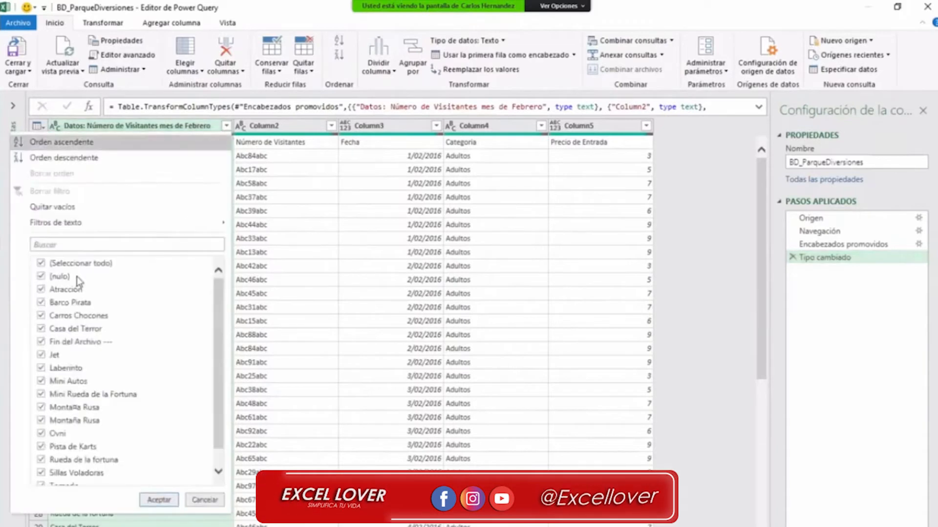
left_click(41, 277)
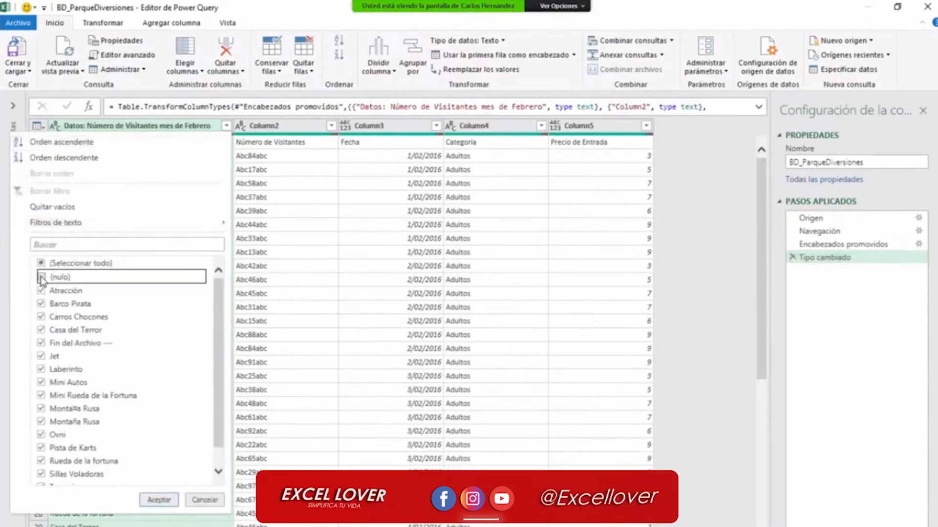
left_click(42, 344)
scroll(117, 368, "down", 1)
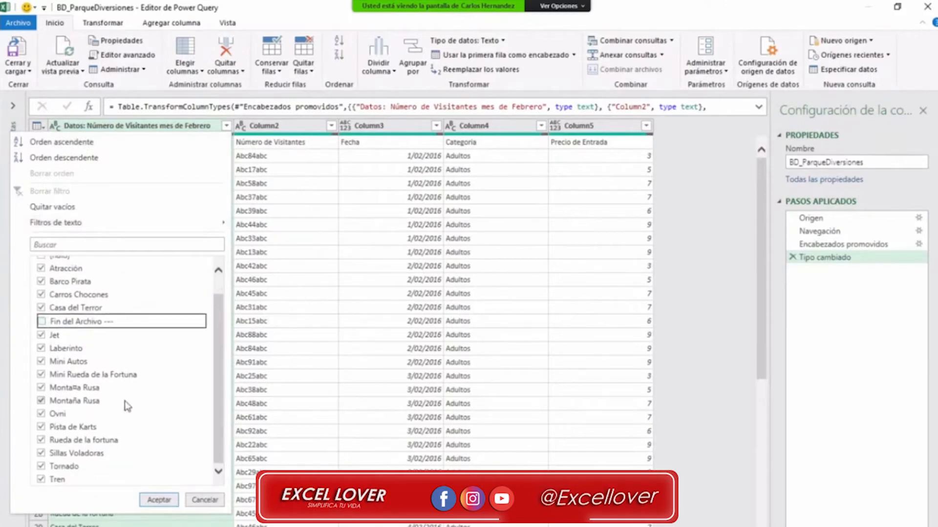
scroll(128, 407, "up", 1)
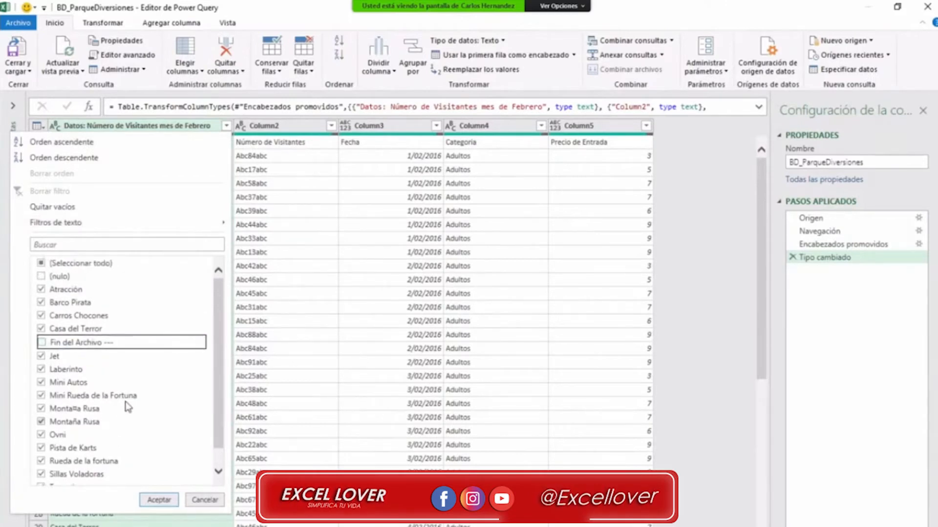
left_click(162, 501)
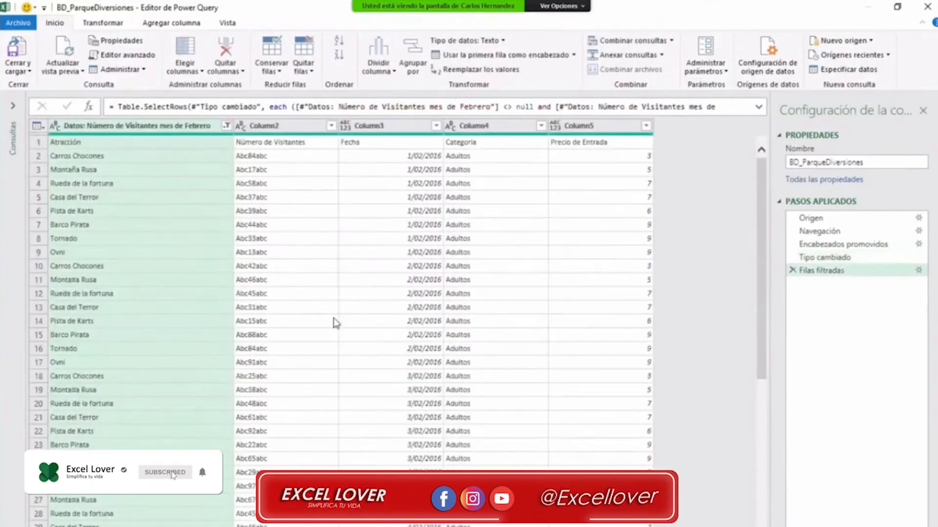
Step: Examine the distinct filter values of Column2, Column3, Column4 and Column5 for unwanted entries, leaving those columns unfiltered
left_click(332, 126)
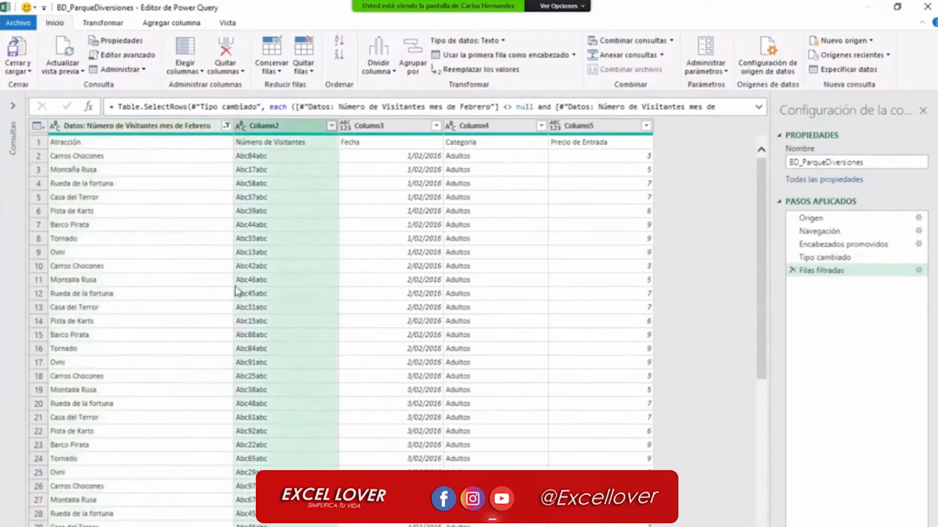
scroll(321, 379, "down", 20)
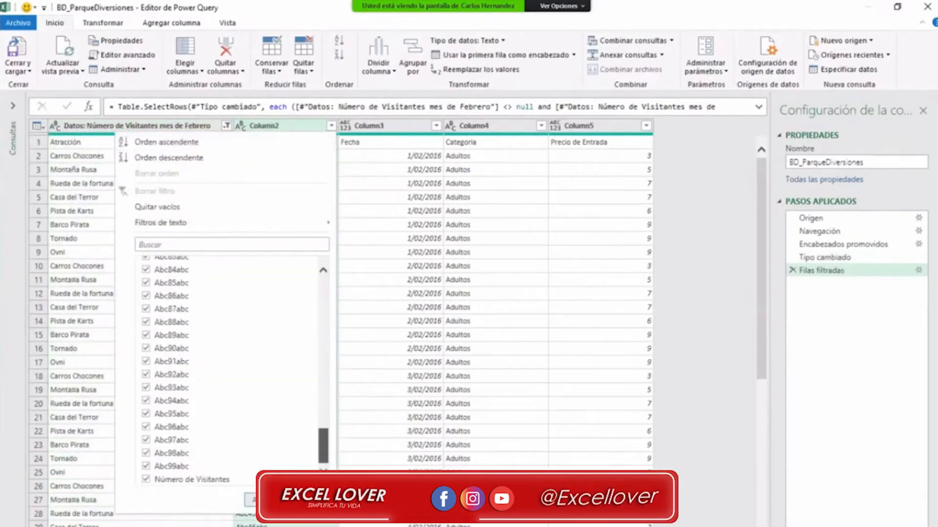
left_click(308, 500)
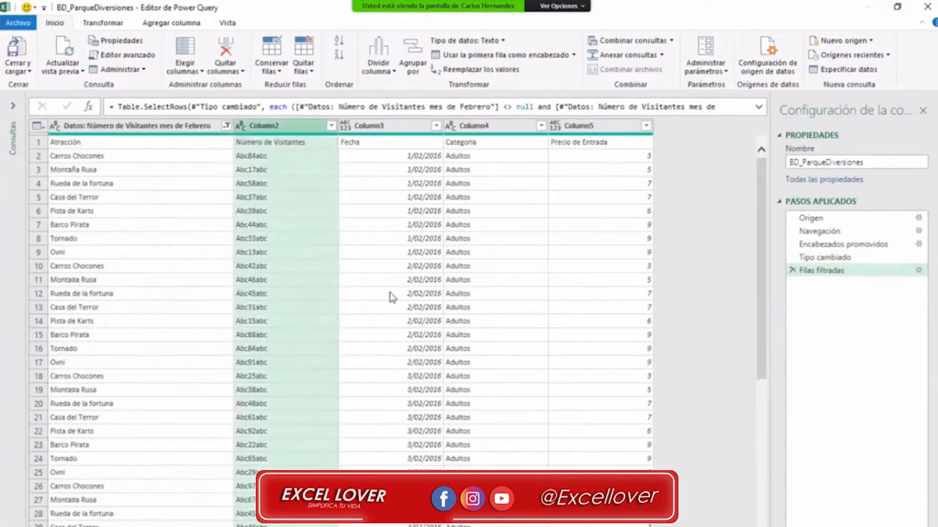
left_click(436, 126)
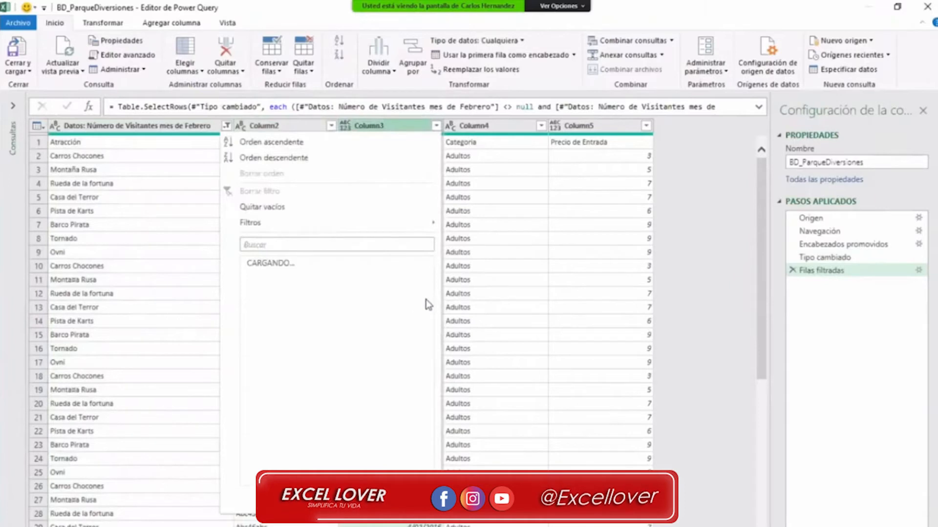
left_click_drag(427, 301, 427, 379)
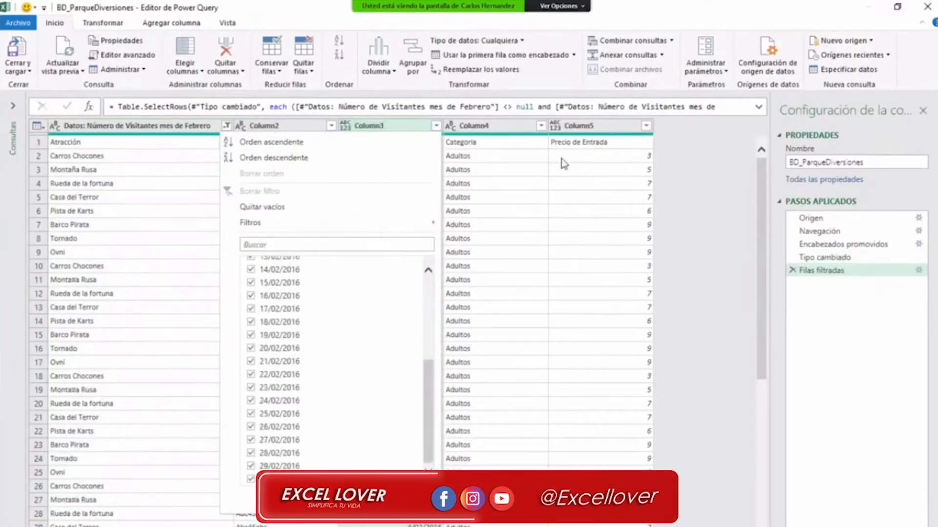
left_click(540, 125)
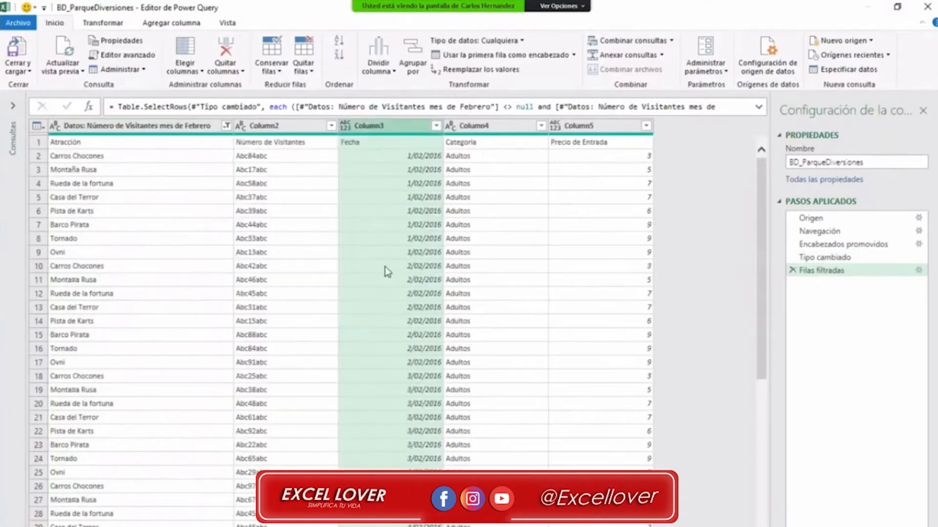
left_click(541, 126)
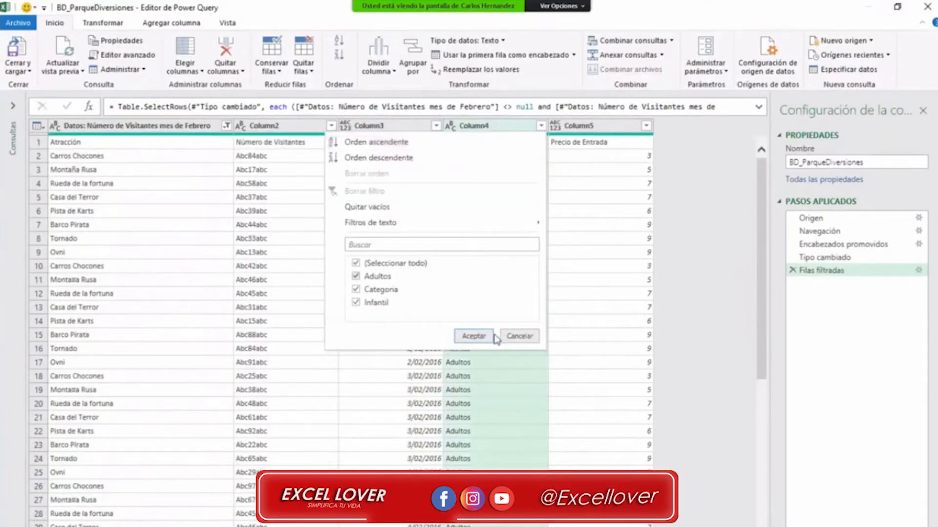
left_click(661, 143)
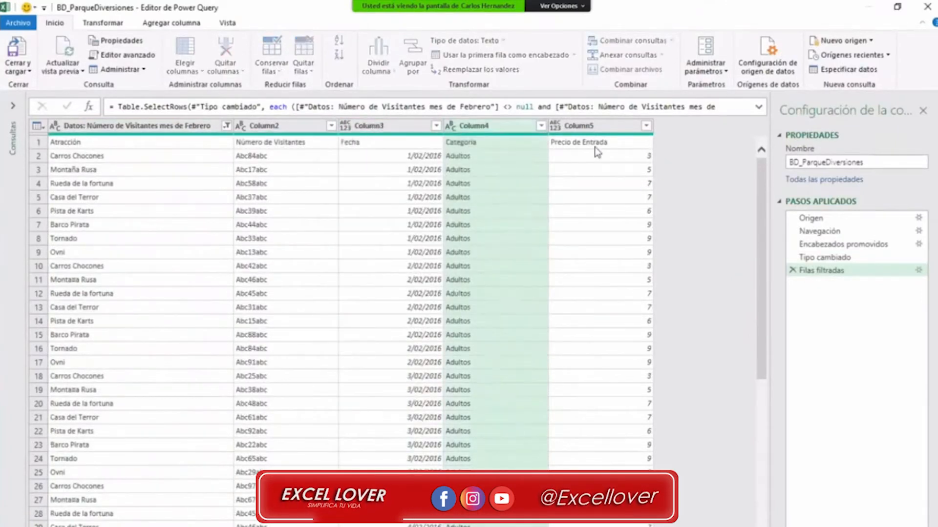
left_click(646, 126)
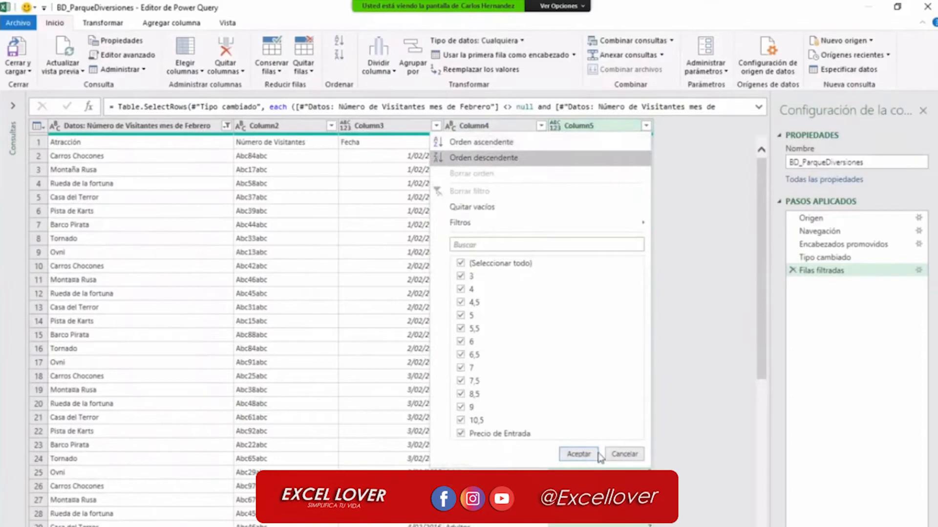
left_click(624, 454)
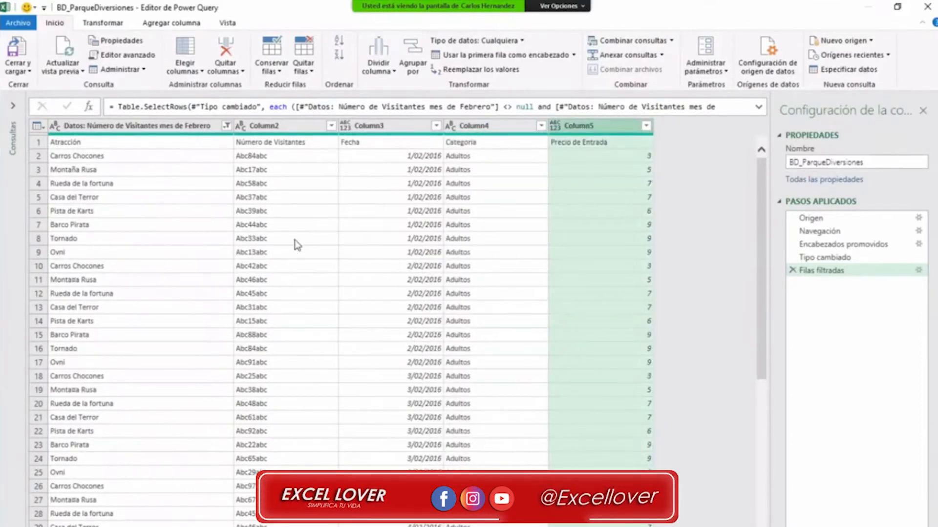
left_click(39, 142)
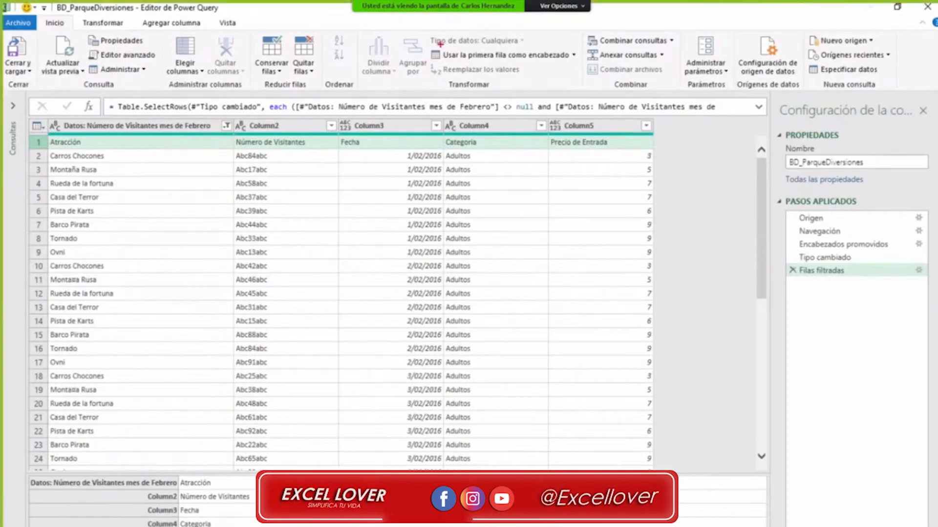
left_click_drag(429, 47, 579, 63)
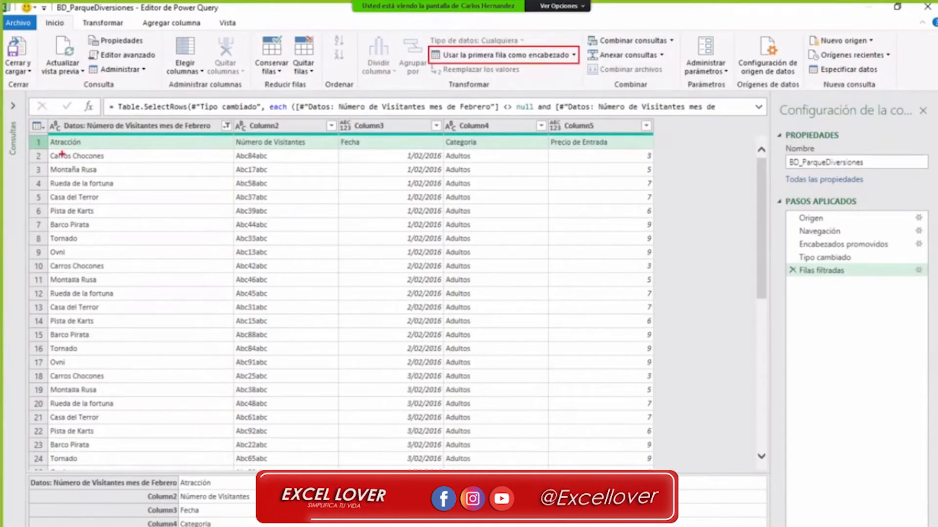
left_click_drag(119, 141, 223, 140)
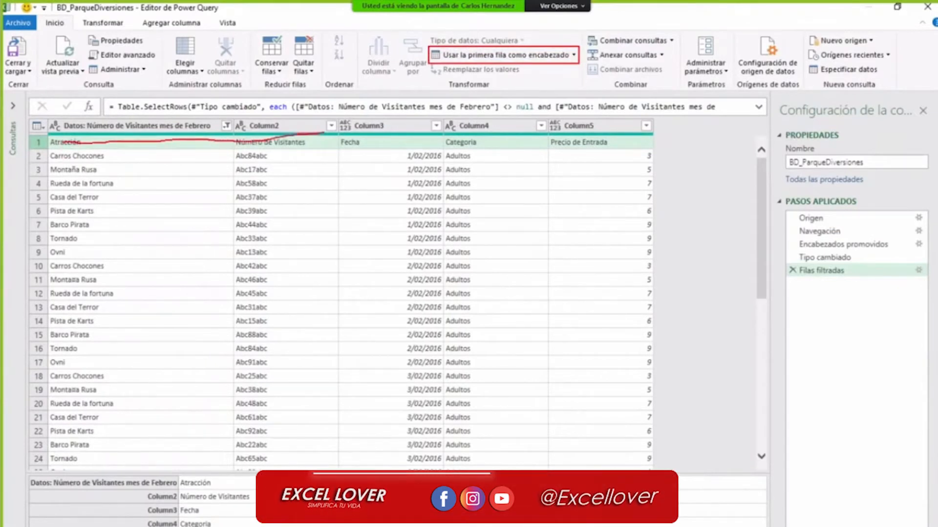
left_click_drag(320, 131, 409, 140)
left_click_drag(496, 139, 586, 143)
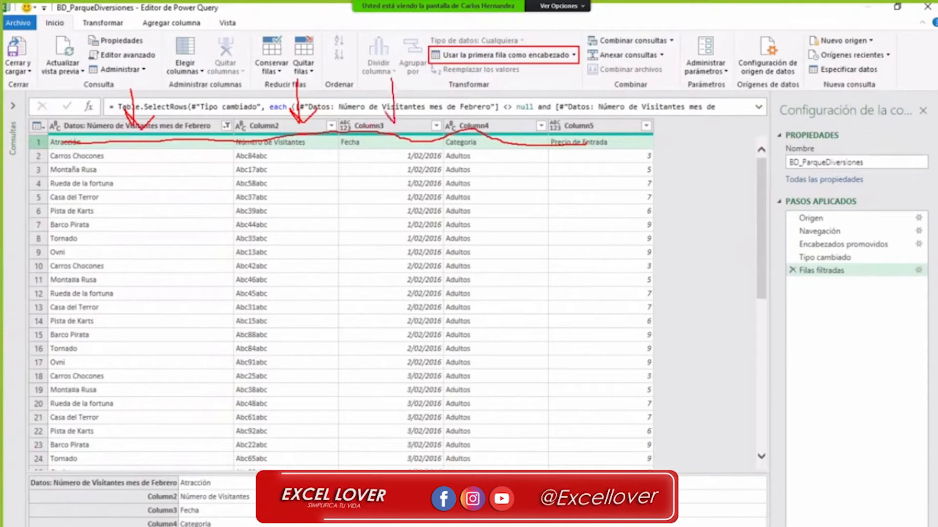
left_click_drag(387, 115, 394, 121)
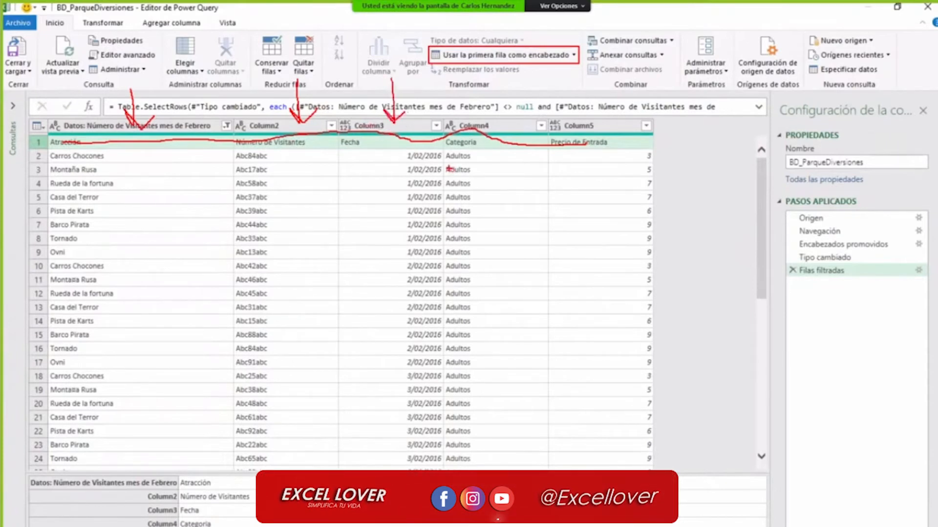
key("Escape")
Step: Promote the table's first row to column headers
left_click(466, 57)
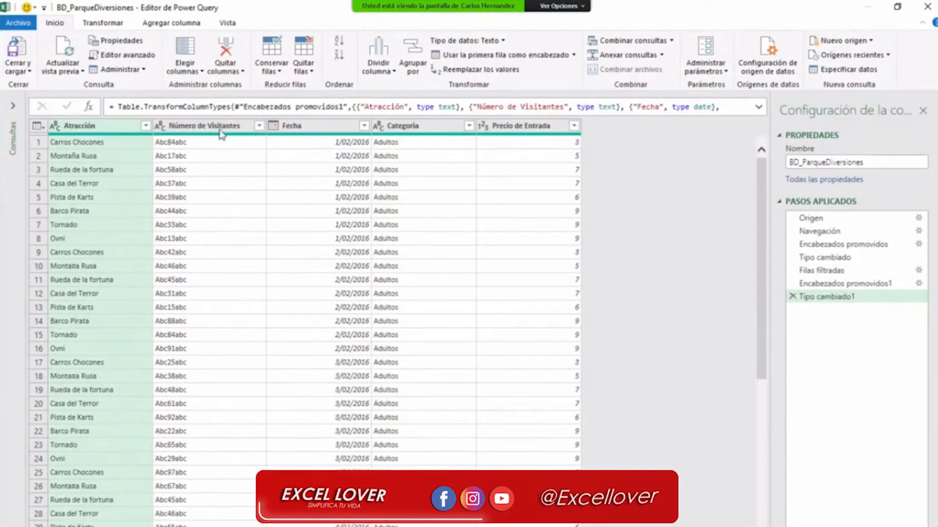
left_click(197, 156)
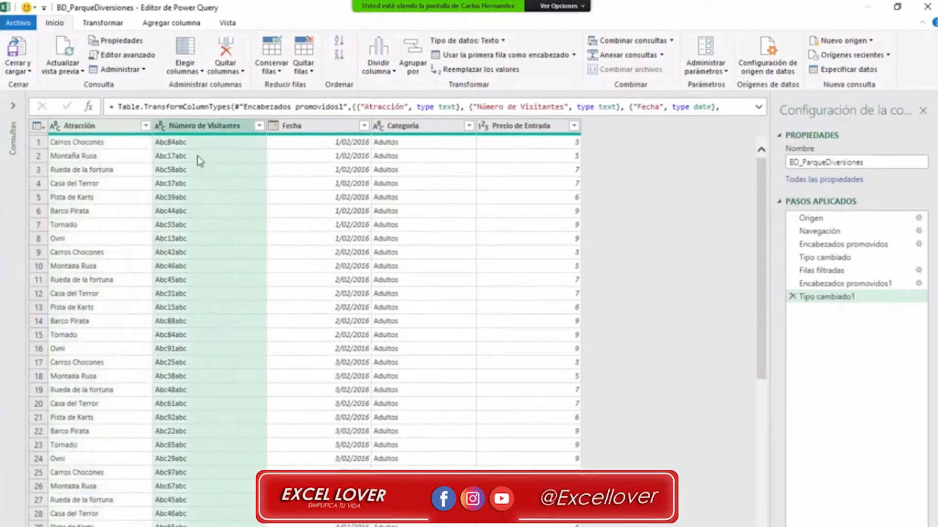
left_click(85, 216)
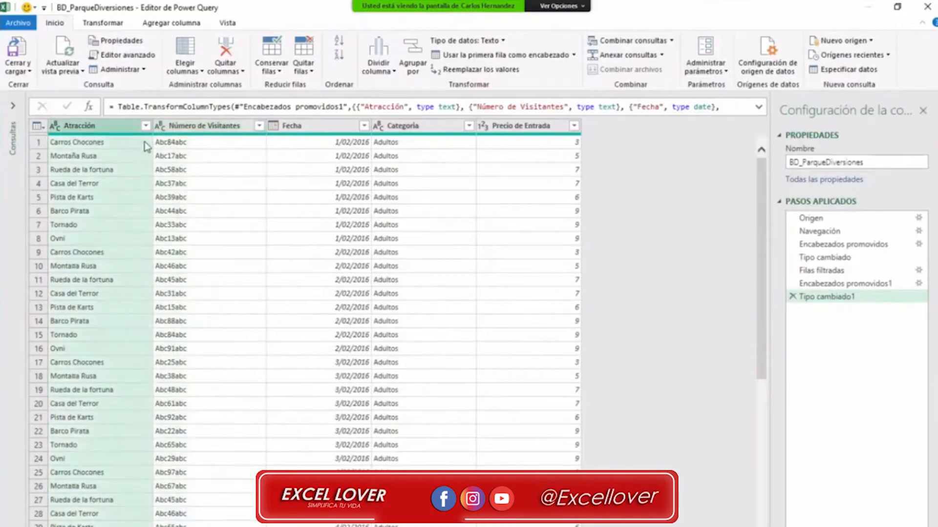
Step: Check the distinct values of the Atracción column and copy the misspelled Monta¤a Rusa value from row 18
left_click(145, 126)
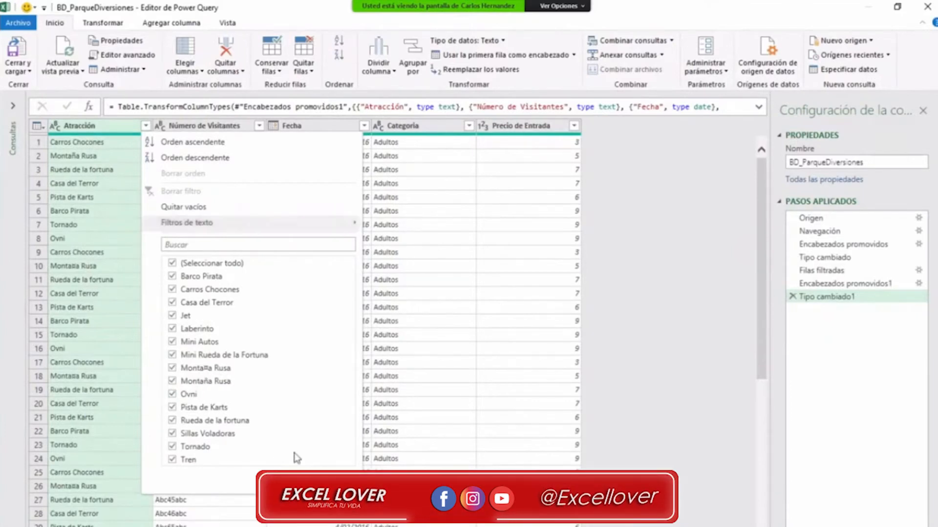
left_click(330, 481)
left_click(101, 379)
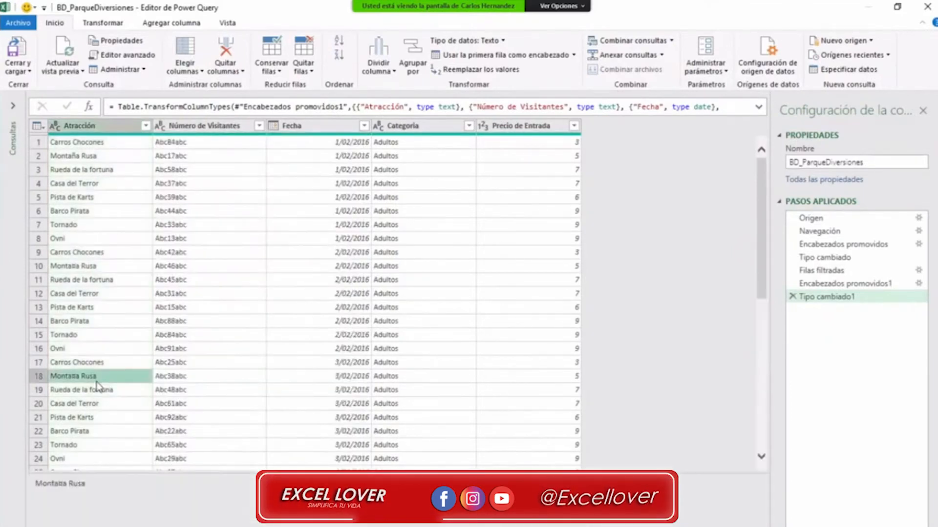
right_click(98, 384)
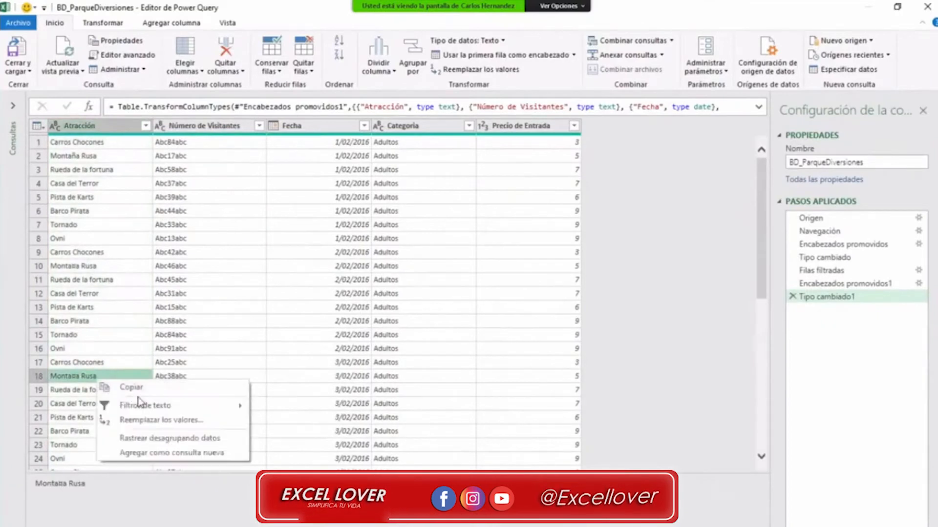
left_click(141, 388)
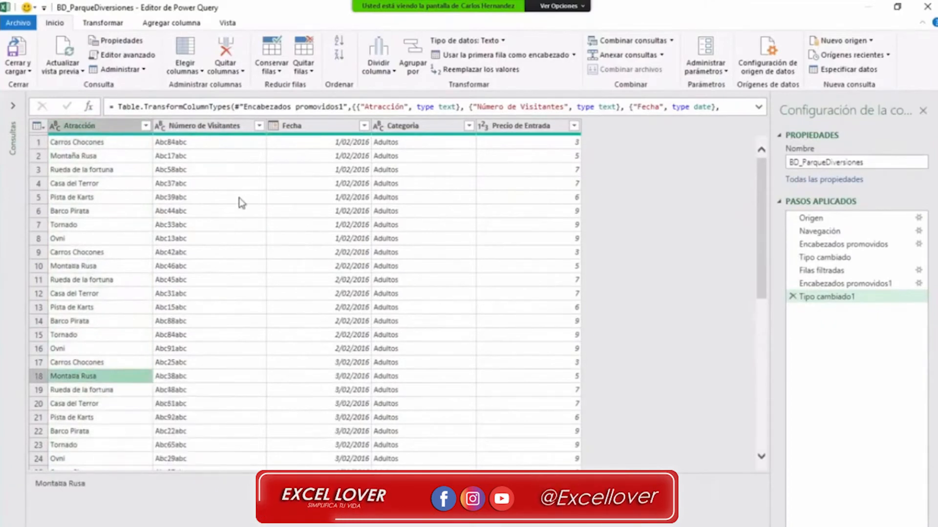
Step: Replace the wrong character ¤ with ñ in the Atracción column
left_click(114, 126)
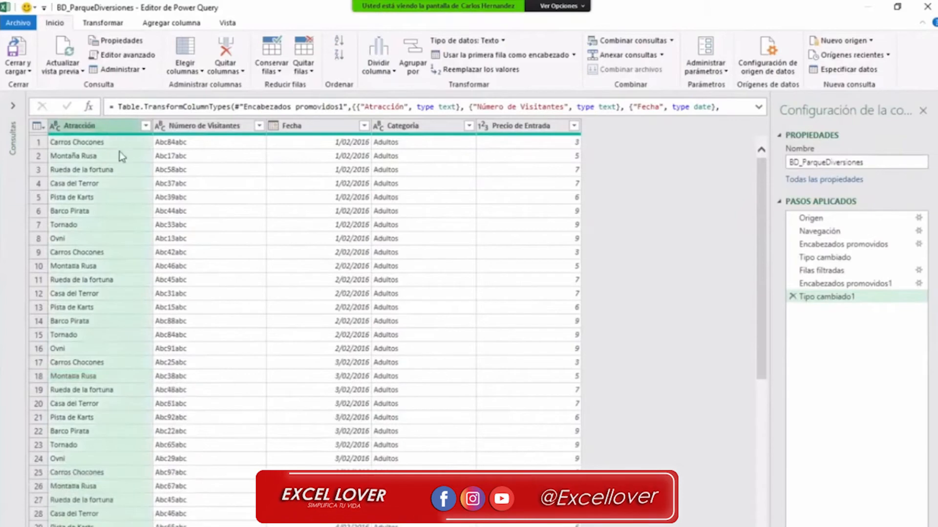
right_click(117, 128)
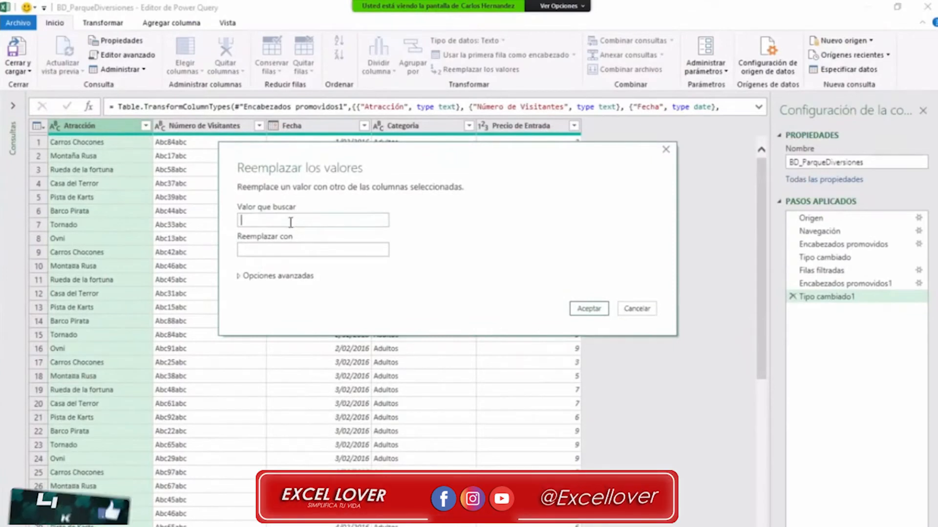
type("Montaña Rusa")
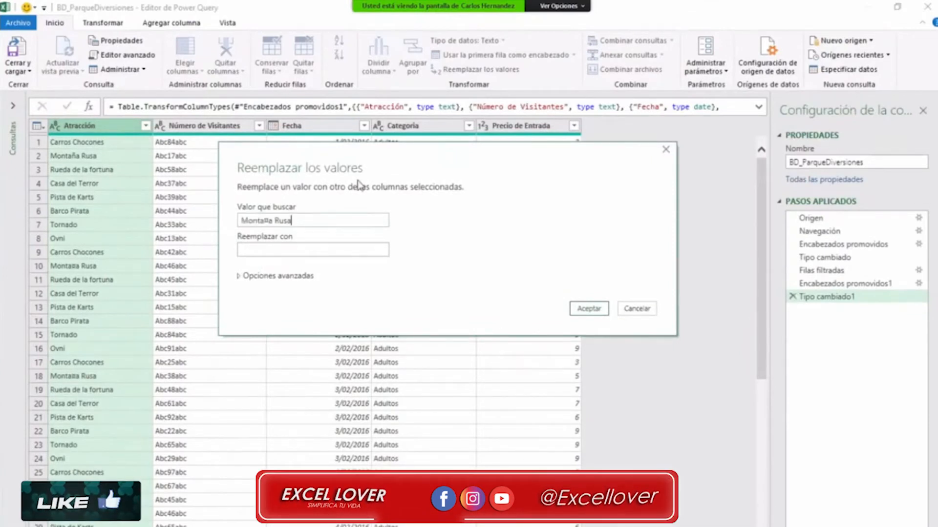
key("BackSpace")
key("BackSpace")
key("BackSpace")
key("BackSpace")
key("BackSpace")
key("BackSpace")
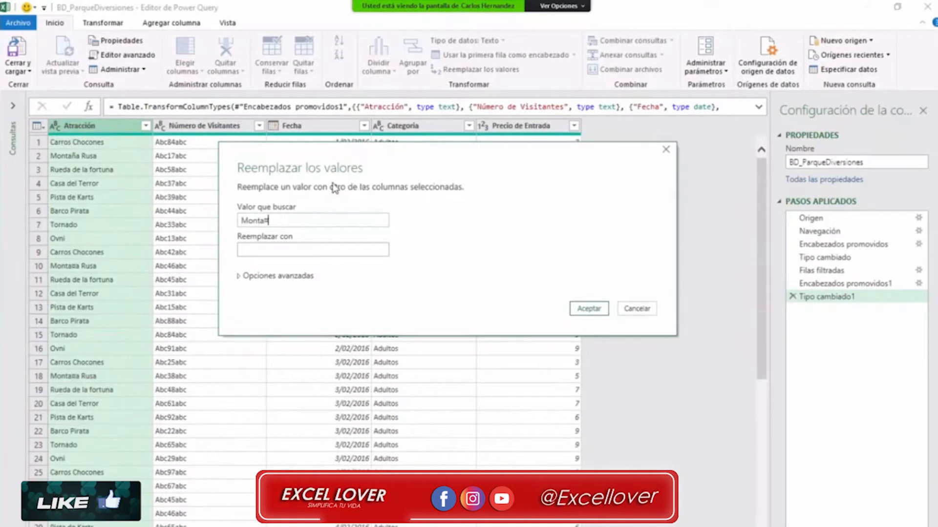
key("BackSpace")
key("BackSpace")
key("BackSpace")
key("BackSpace")
key("BackSpace")
key("BackSpace")
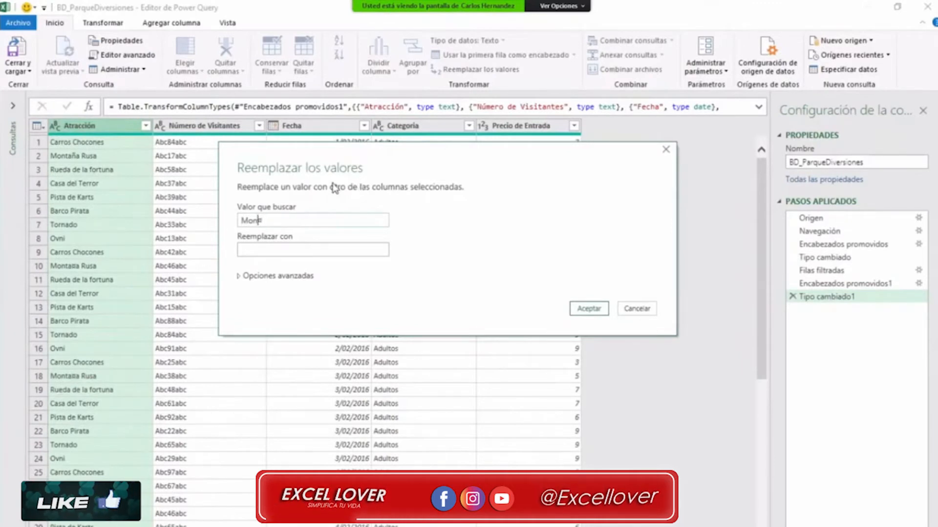
left_click(282, 249)
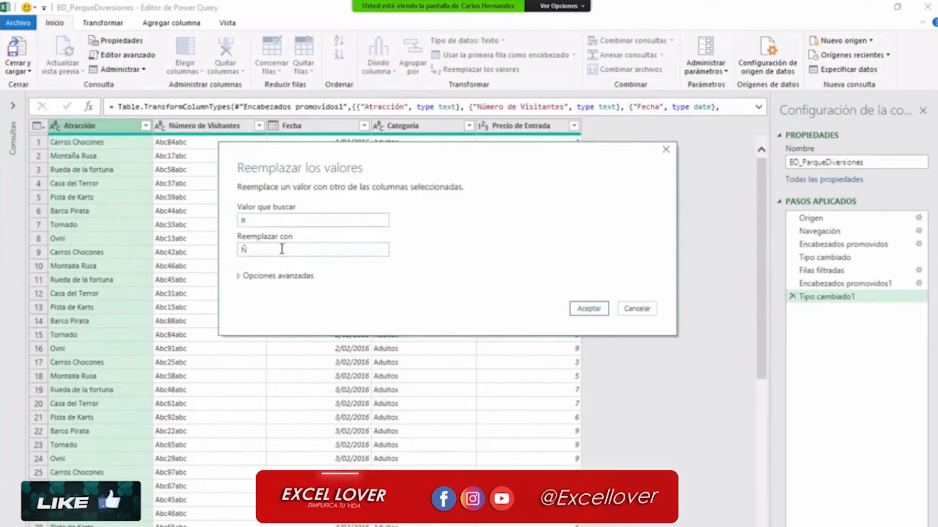
type("ñ")
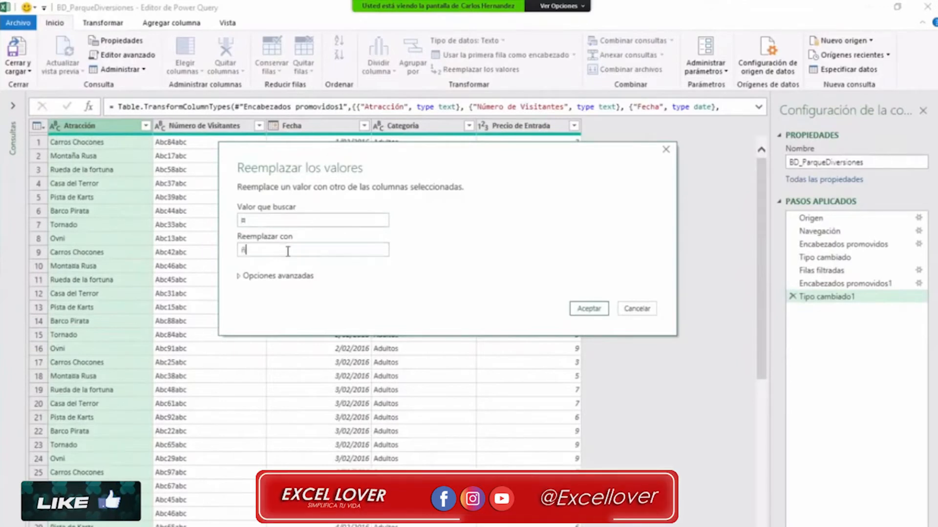
left_click(590, 311)
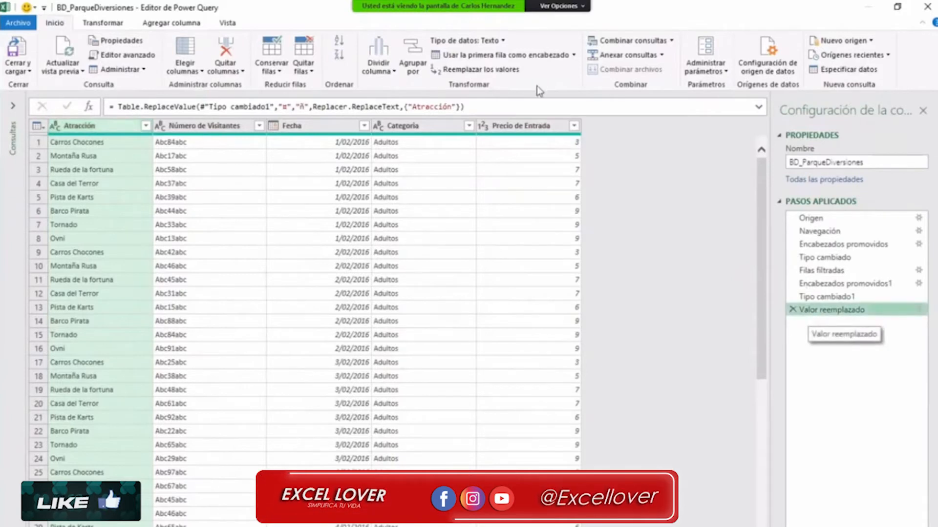
Step: Examine the search and replacement characters in the formula of the Valor reemplazado step
left_click(535, 107)
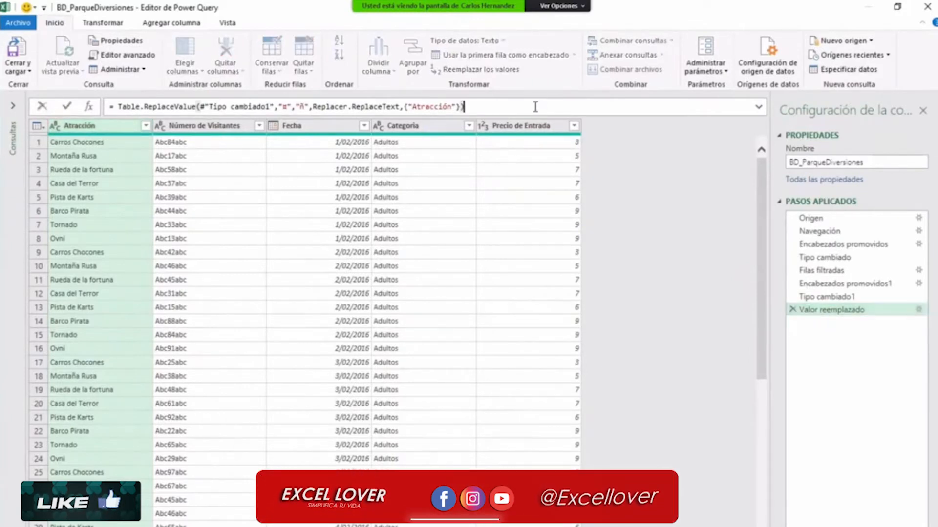
left_click(759, 108)
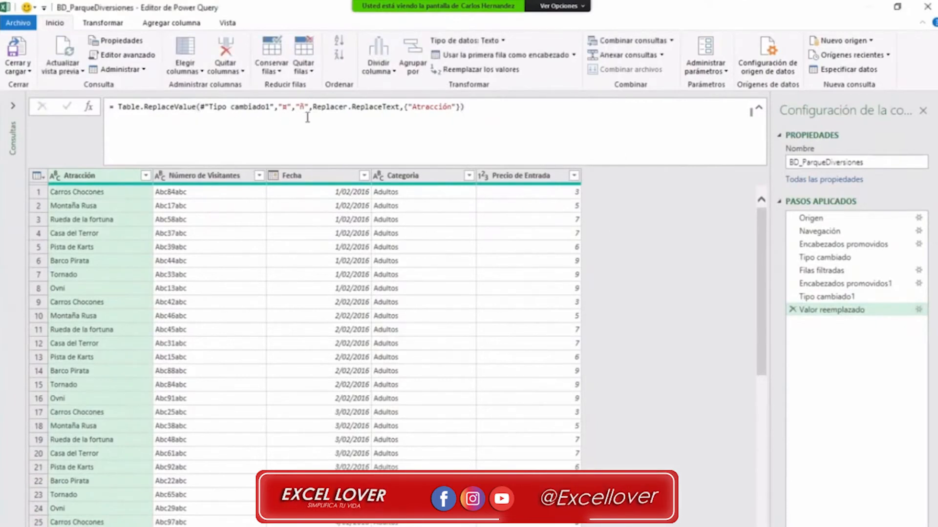
left_click(286, 107)
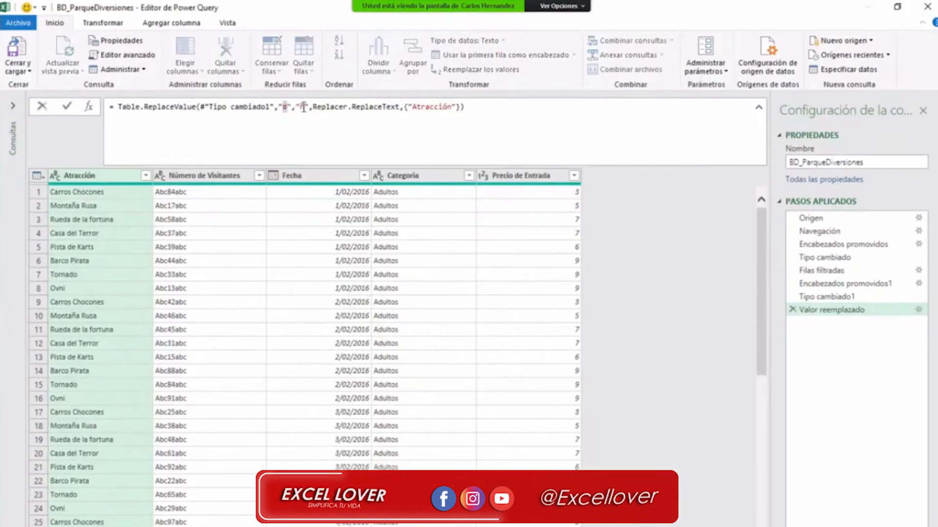
double_click(303, 106)
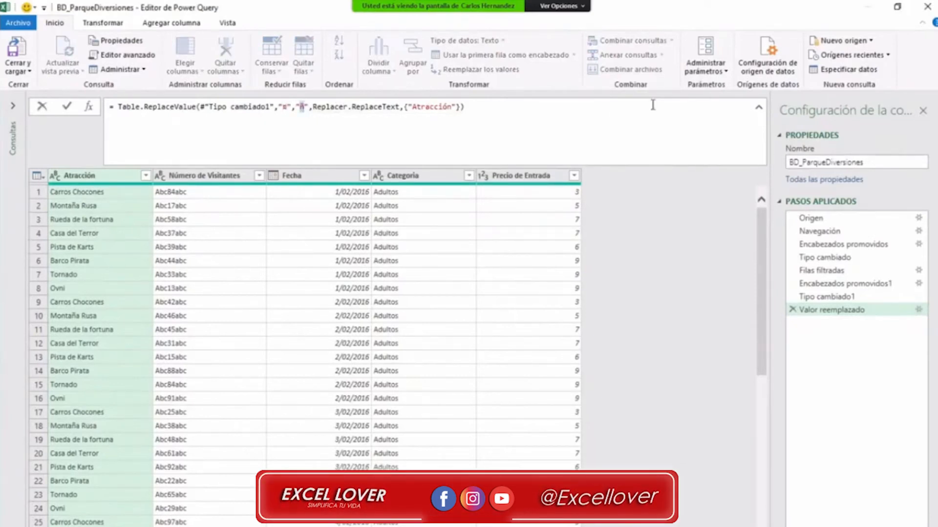
left_click(758, 108)
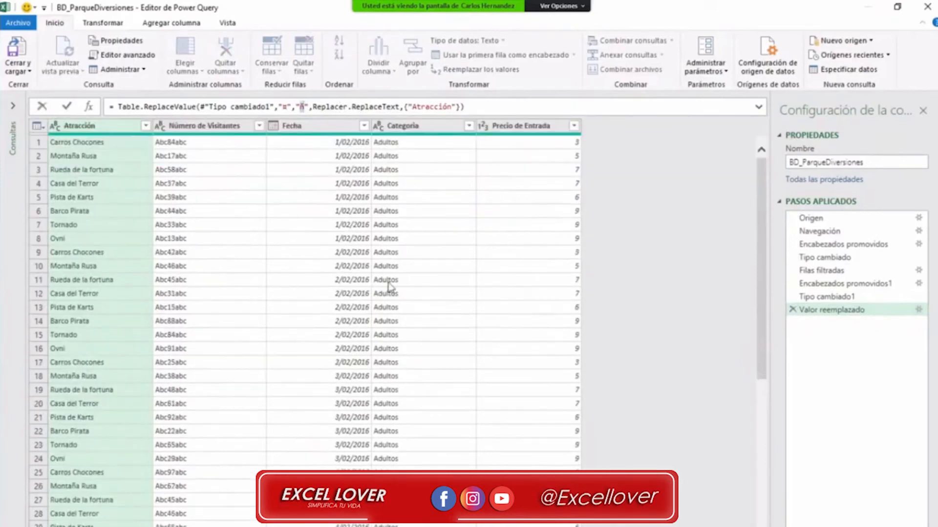
key("Return")
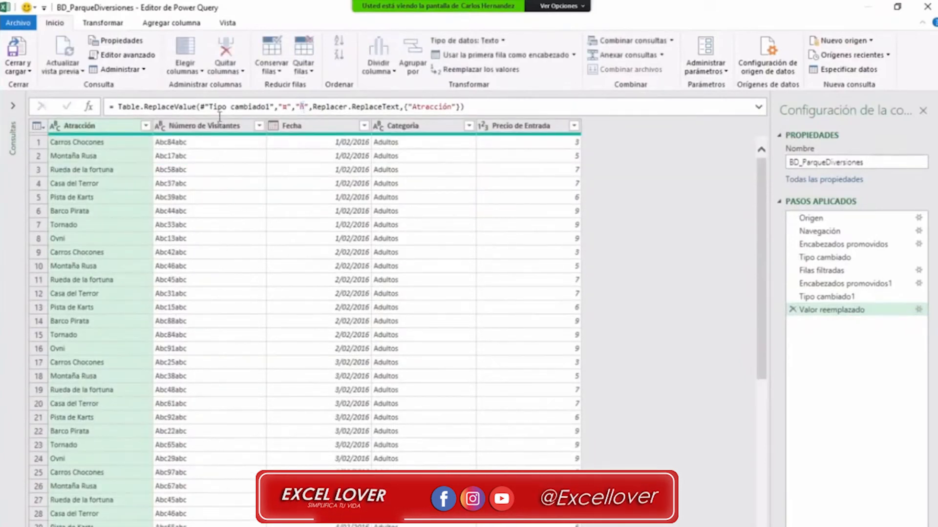
Step: Strip the texts Abc and abc from the Número de Visitantes column by replacing each with an empty value
left_click(211, 143)
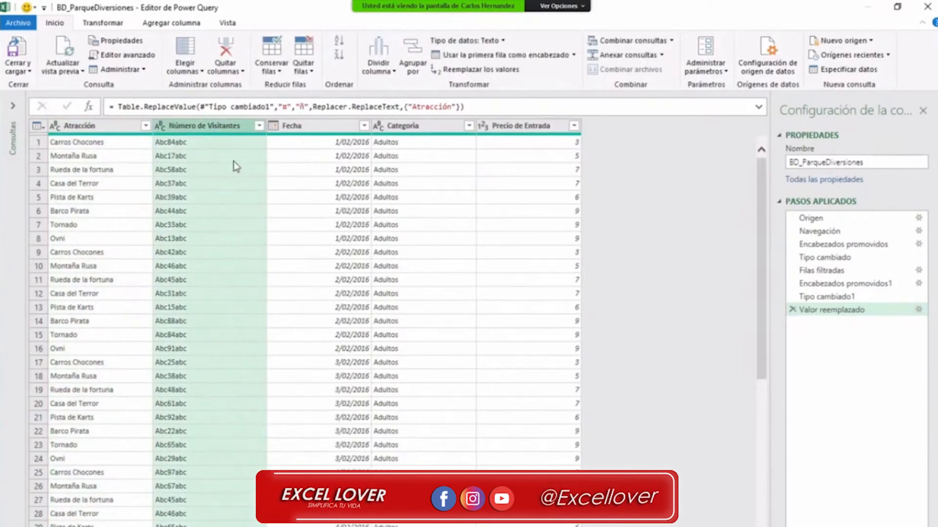
right_click(223, 127)
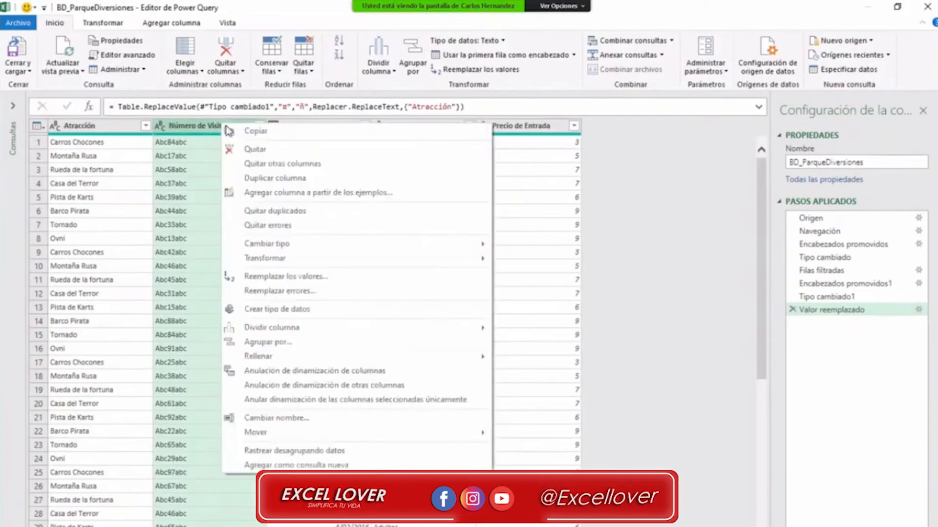
left_click(376, 276)
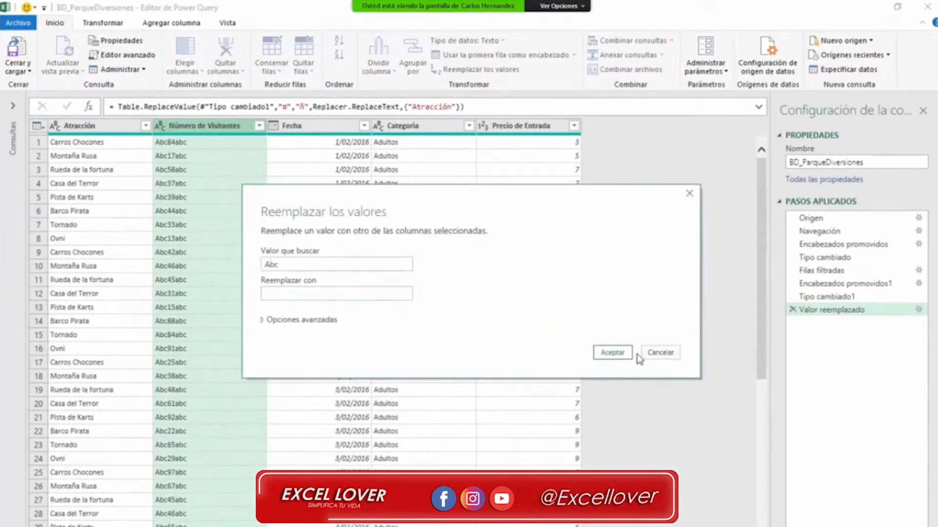
left_click(617, 352)
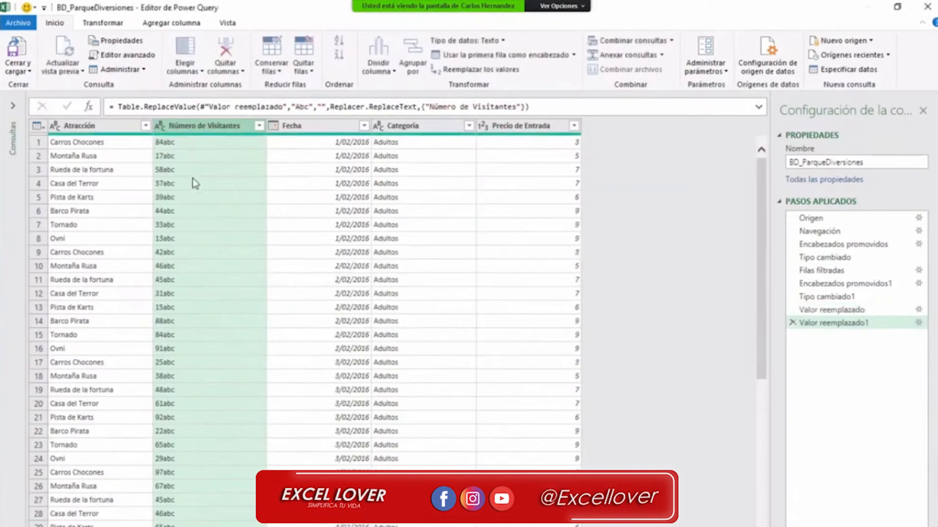
right_click(219, 128)
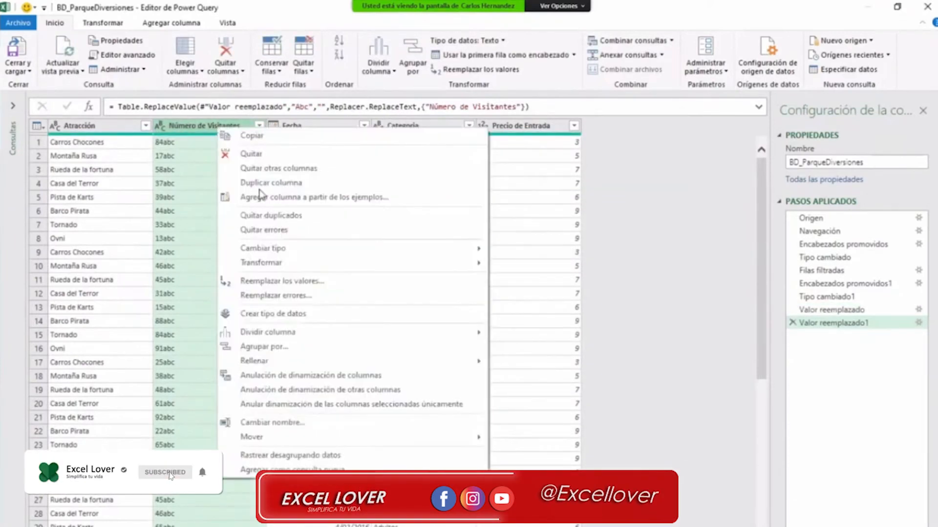
left_click(334, 277)
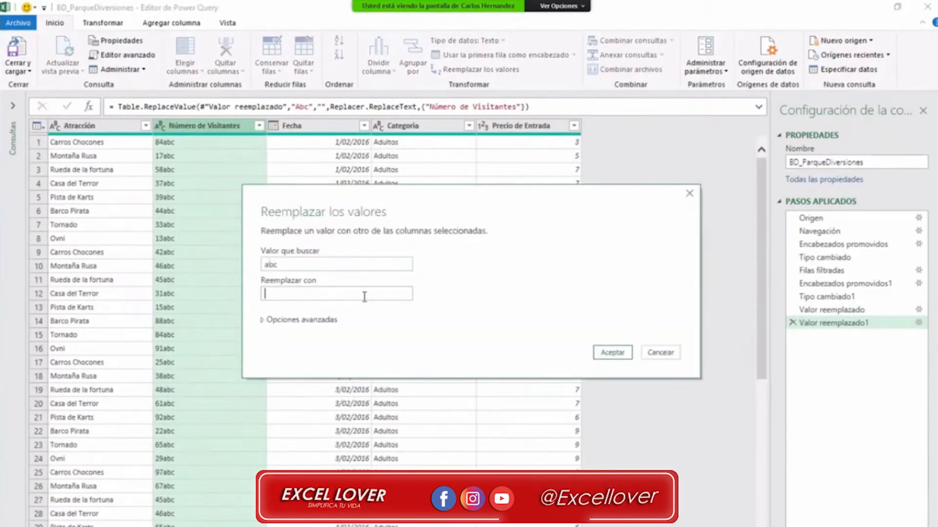
left_click(613, 352)
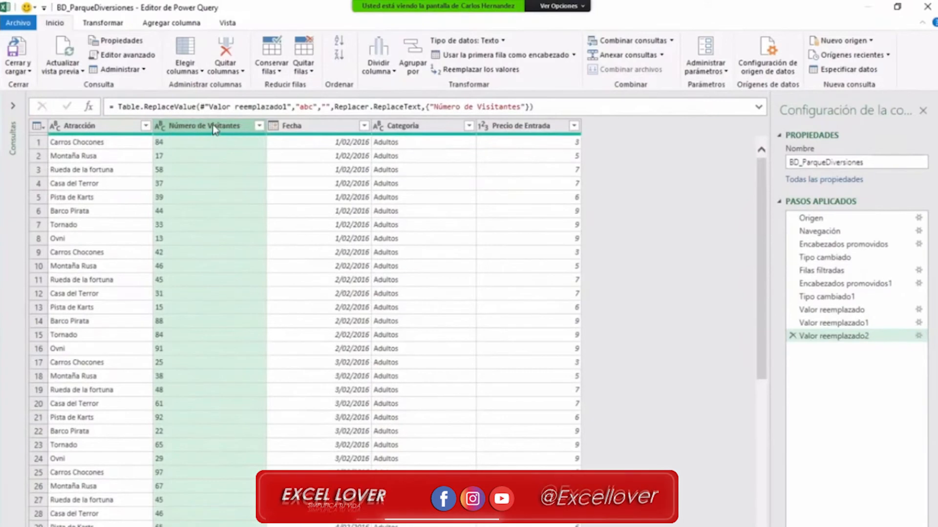
Step: Check the distinct filter values of the Fecha, Categoria and Precio de Entrada columns, leaving them unfiltered
left_click(364, 126)
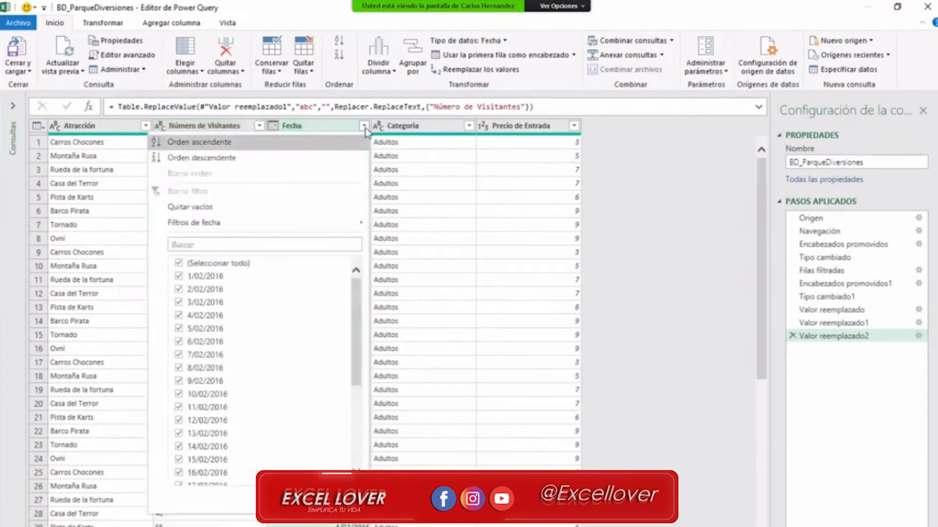
left_click(365, 127)
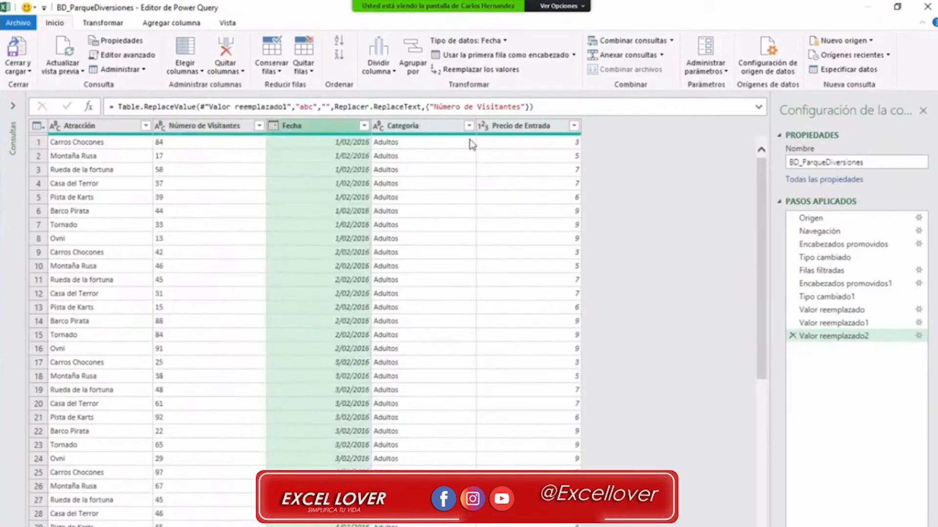
left_click(469, 126)
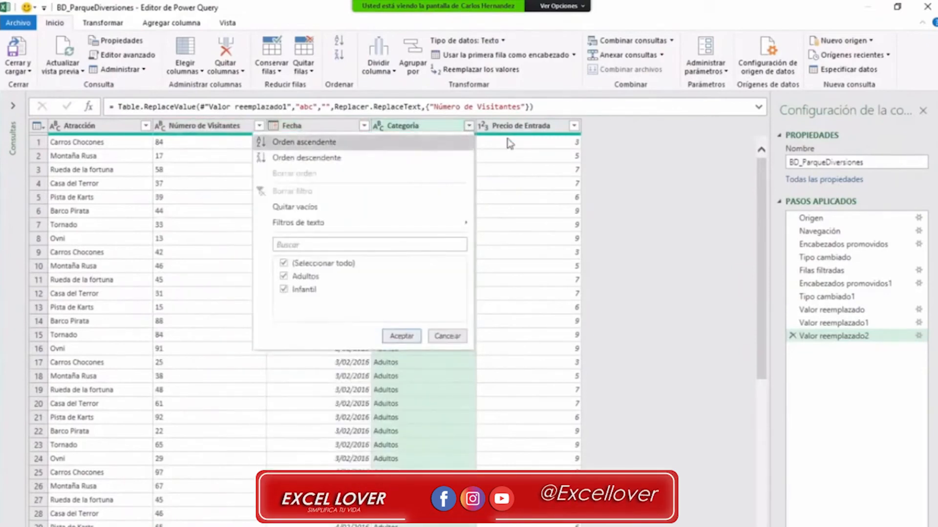
left_click(574, 126)
left_click(574, 127)
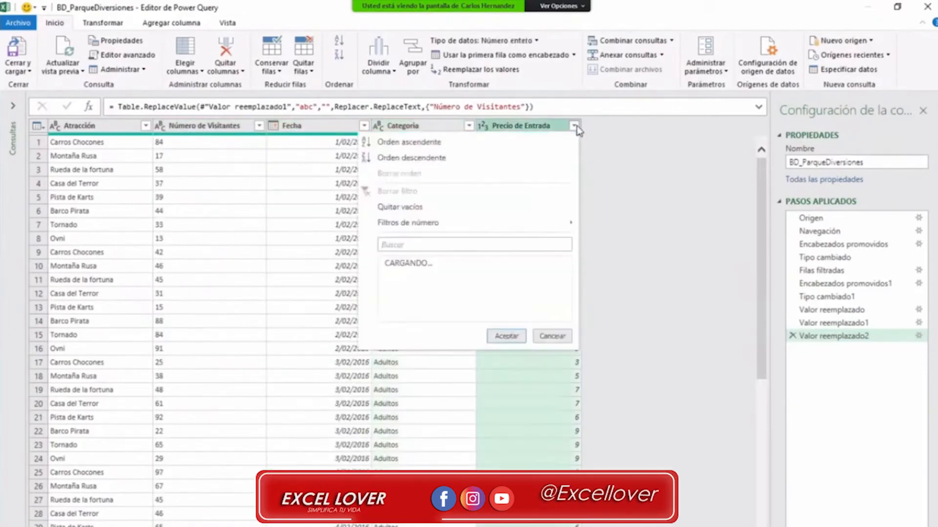
left_click(575, 127)
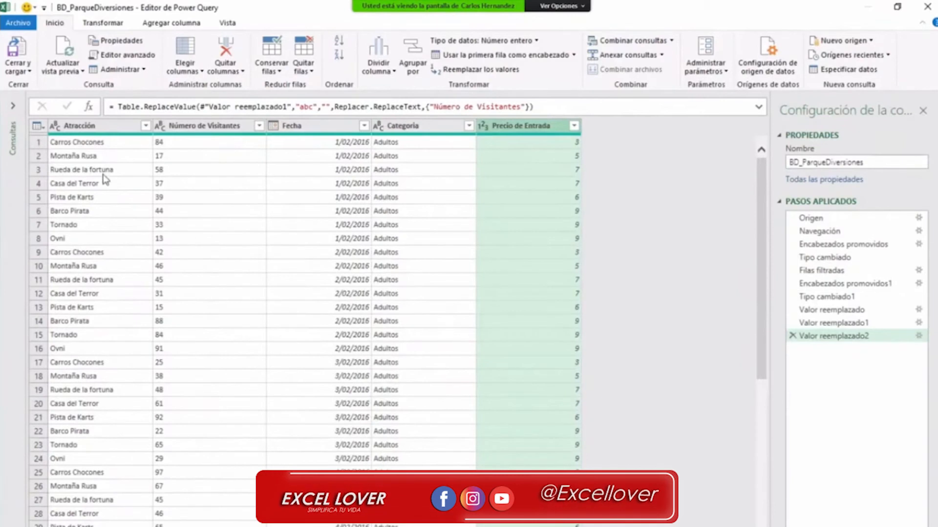
Step: Set the data type of Atracción to Texto and of Número de Visitantes to Número entero
left_click(58, 128)
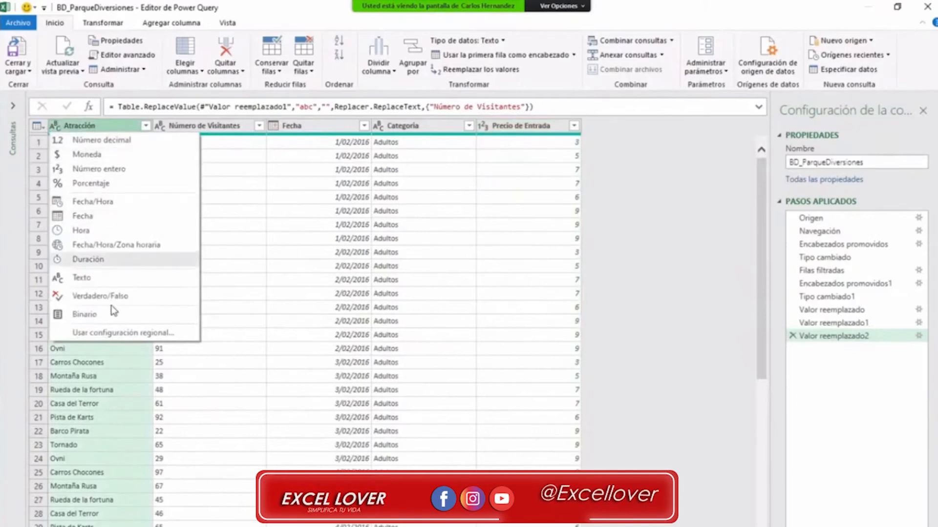
left_click(116, 277)
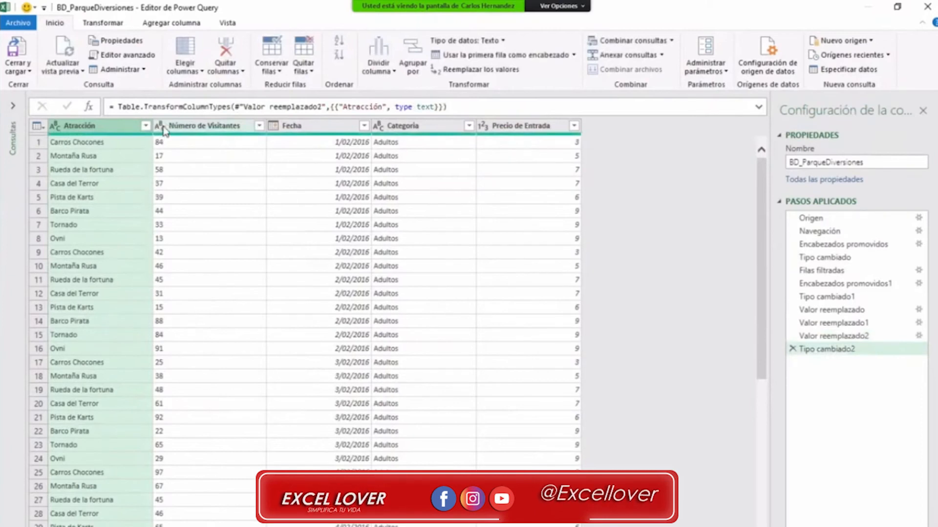
left_click(163, 128)
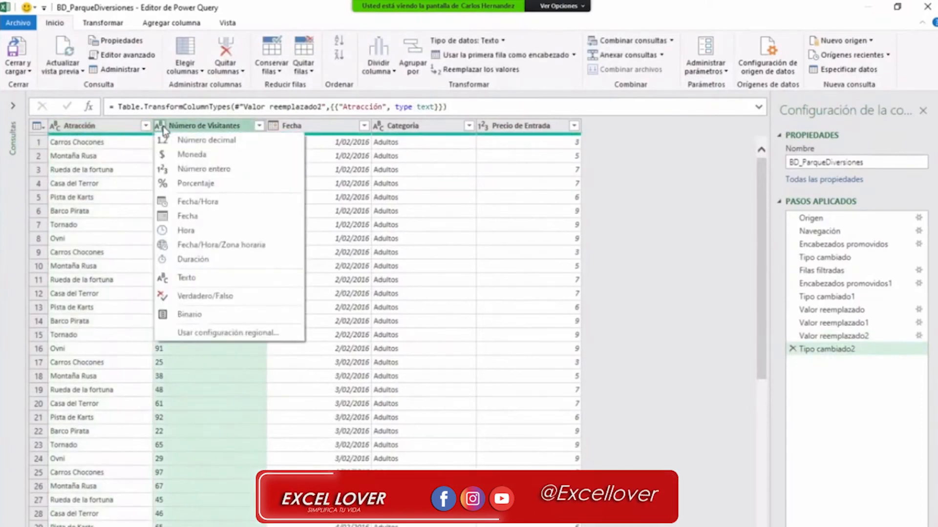
left_click(202, 169)
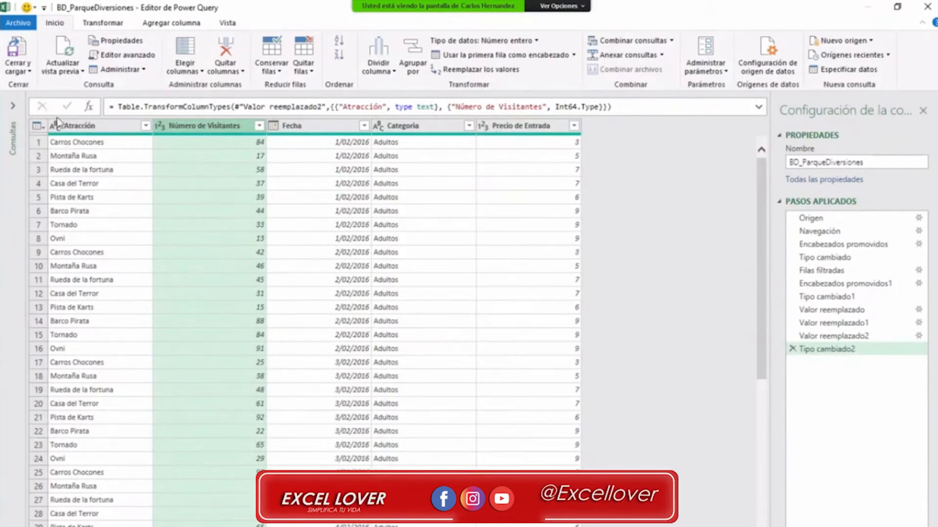
Step: Close the query editor and load the query as a table in a new worksheet, also adding it to the Data Model
left_click(31, 72)
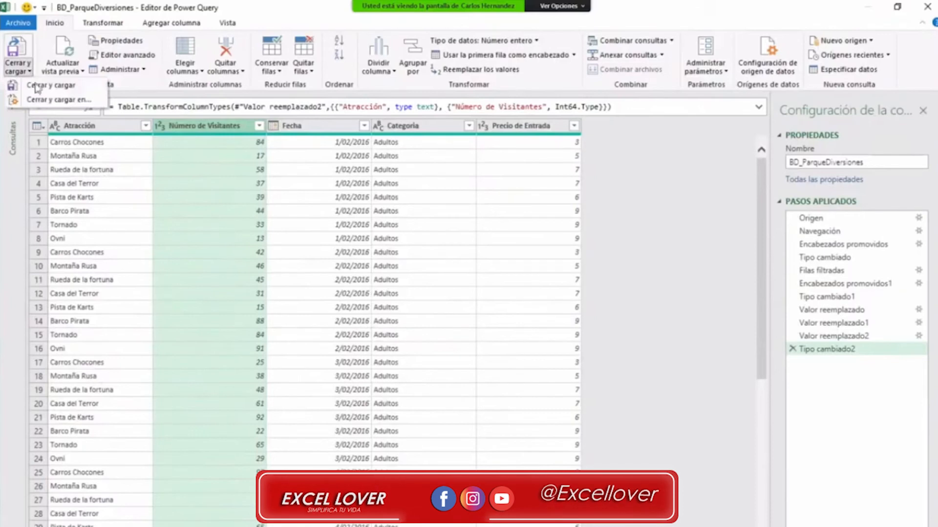
left_click(99, 101)
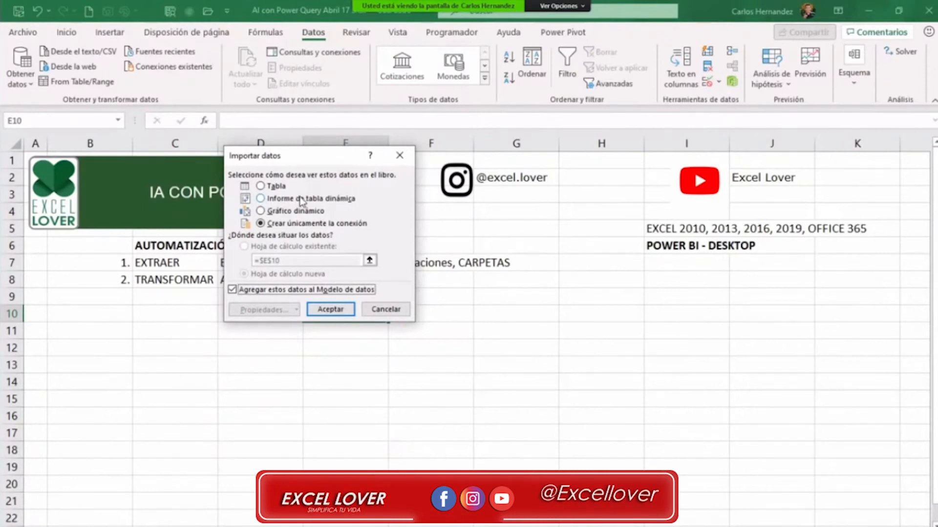
left_click(274, 190)
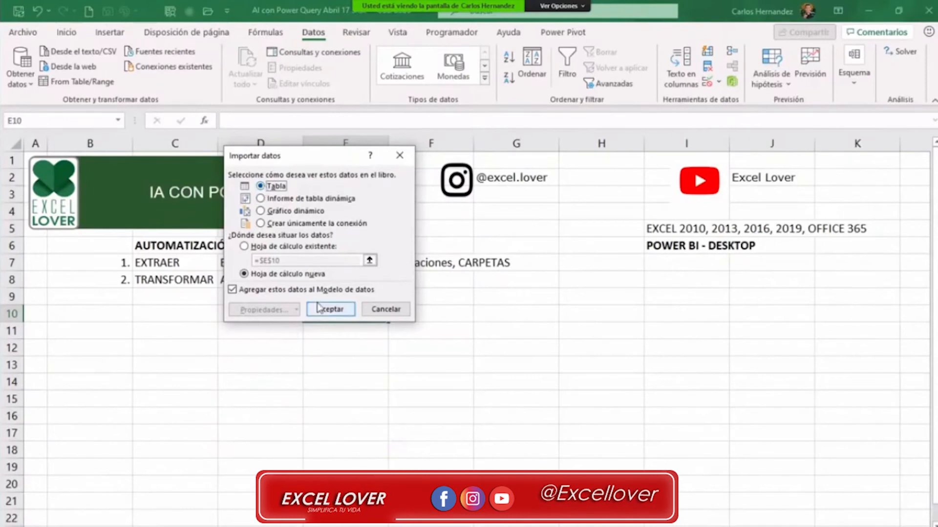
left_click(337, 310)
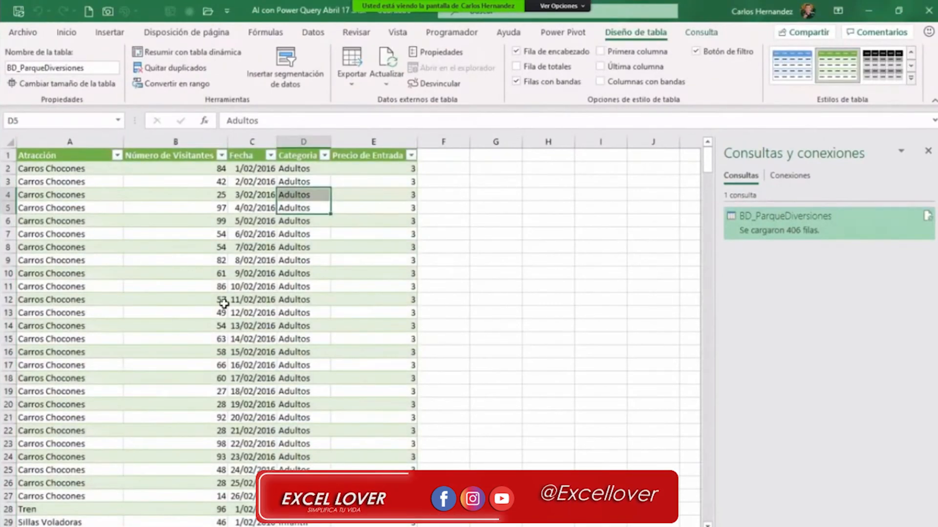
key("Left")
key("Left")
key("Left")
key("Up")
key("Up")
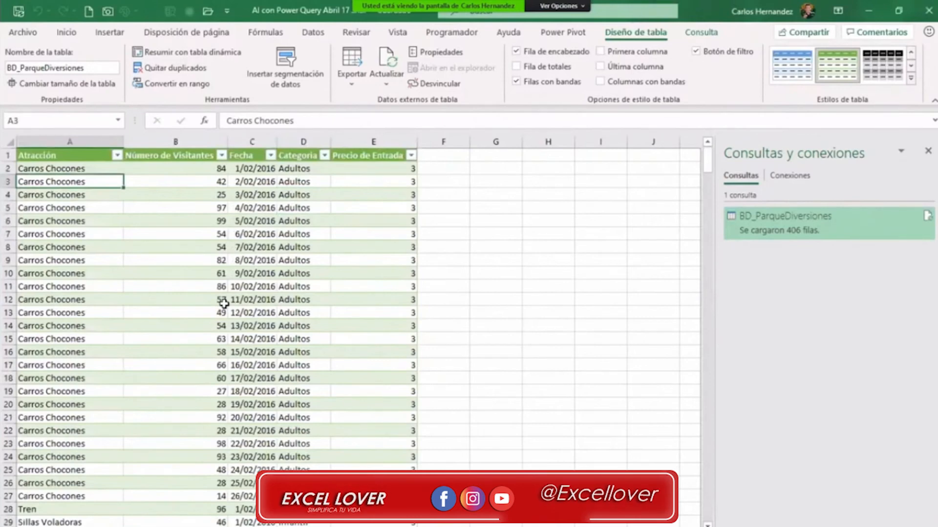
Step: Examine the loaded BD_ParqueDiversiones table from its first to last rows, across the Atracción, Número de Visitantes and Precio de Entrada columns
key("ctrl+Down")
key("Down")
key("Down")
key("Down")
key("Down")
key("ctrl+Up")
key("ctrl+Up")
key("Right")
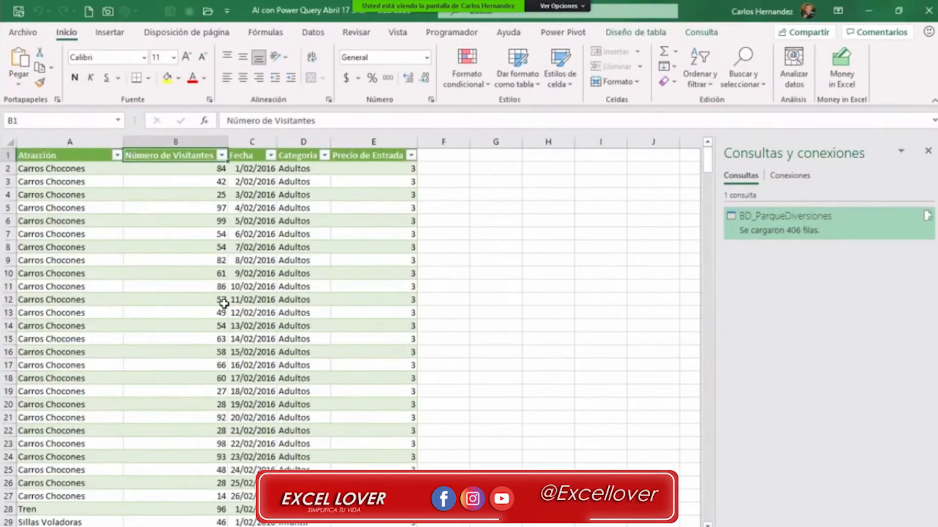
key("ctrl+Down")
key("ctrl+Up")
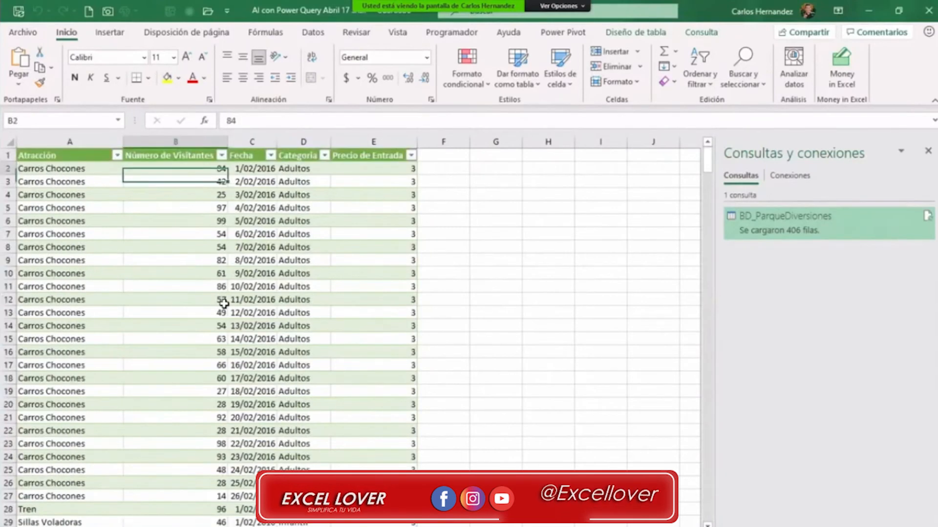
key("ctrl+Right")
scroll(256, 318, "down", 20)
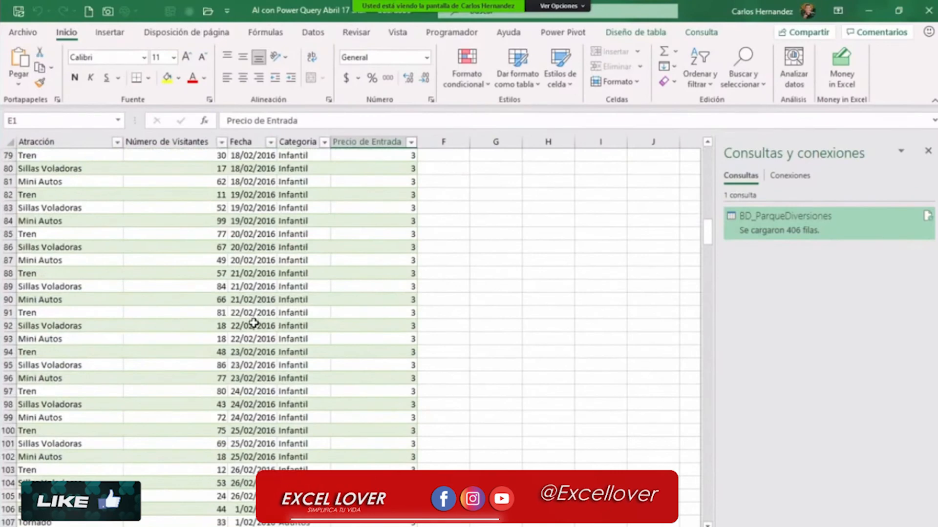
scroll(370, 283, "down", 7)
key("ctrl+Up")
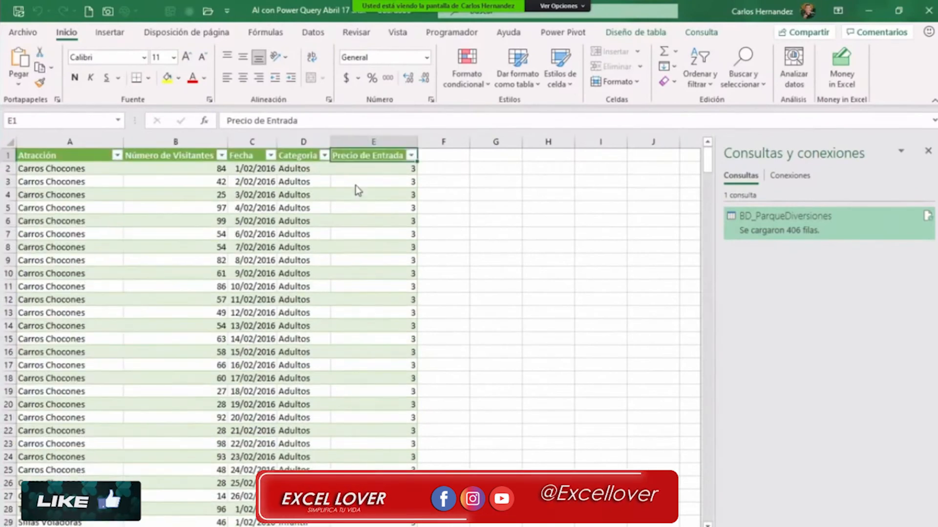
Step: Switch to the source workbook 01 Transformación - ParqueDiversiones3, replace the attraction in cell A3 with CARROS LOCOS and save the file
key("alt+Tab")
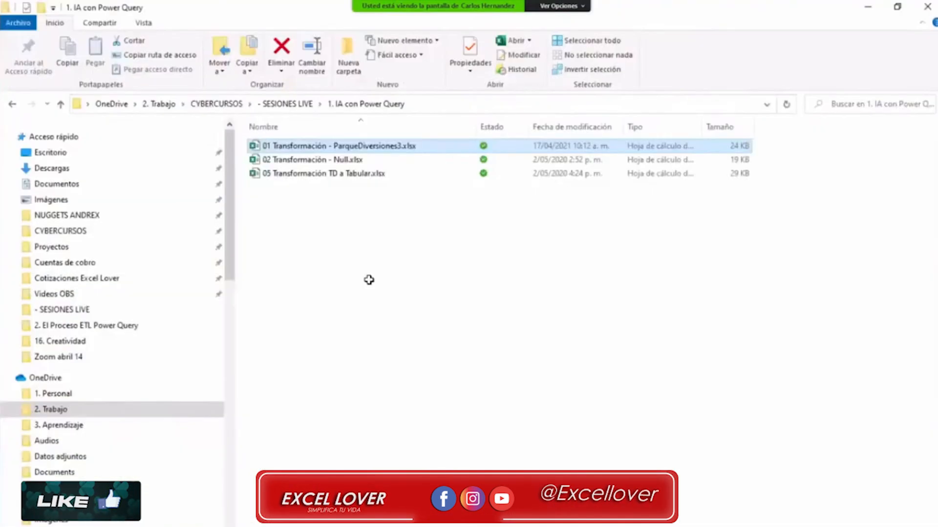
key("alt+Tab")
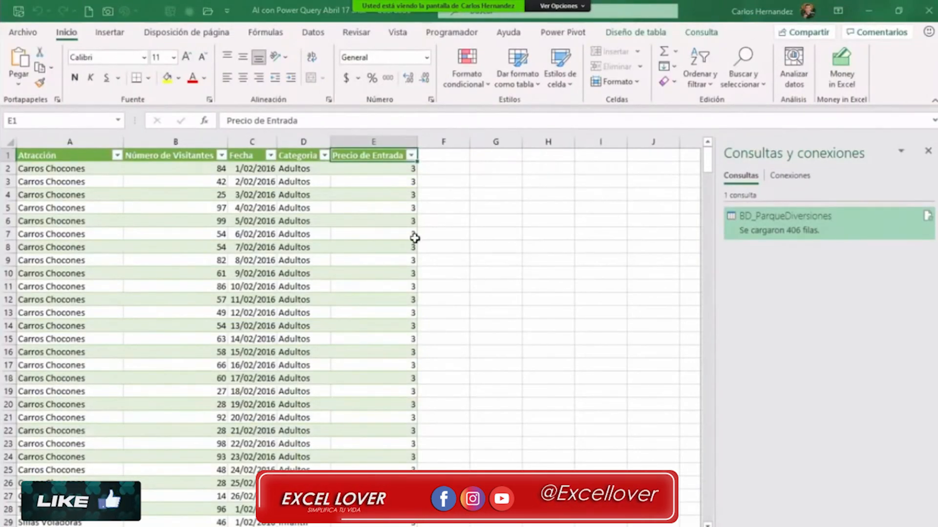
key("alt+Tab")
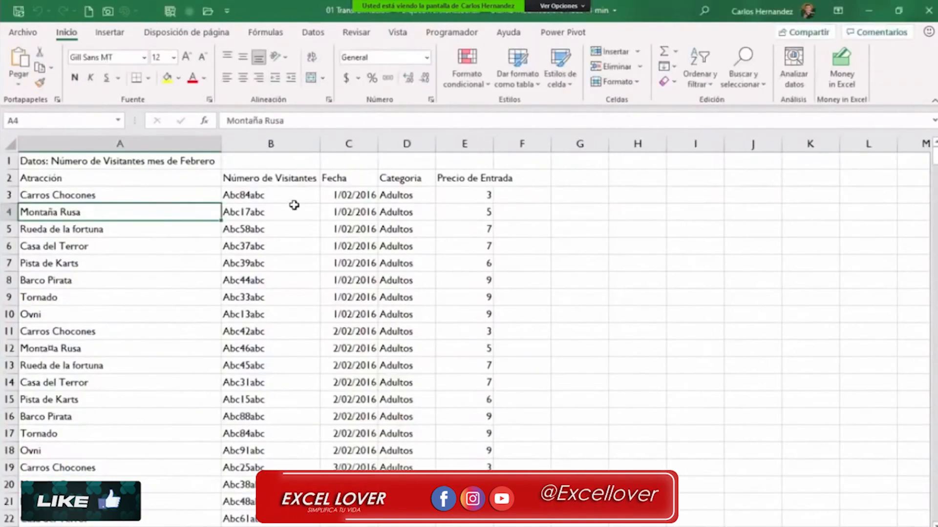
left_click(291, 195)
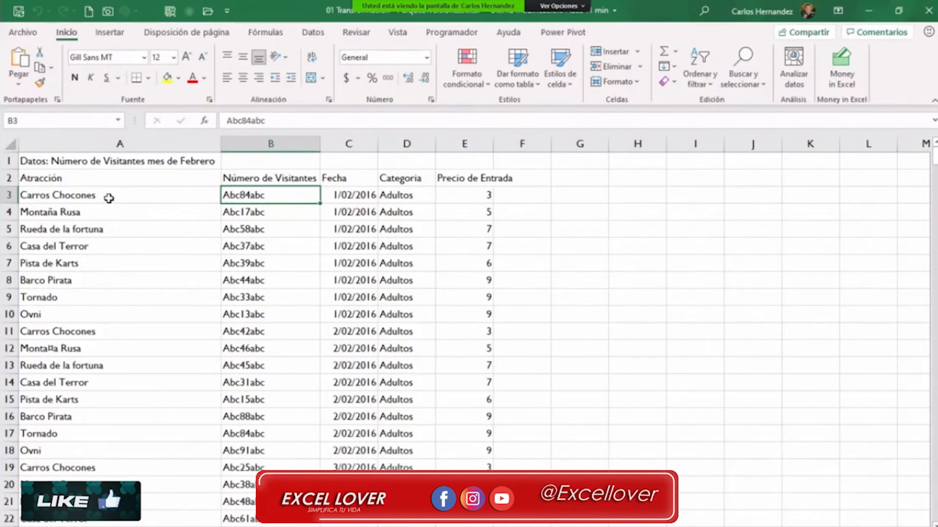
key("Left")
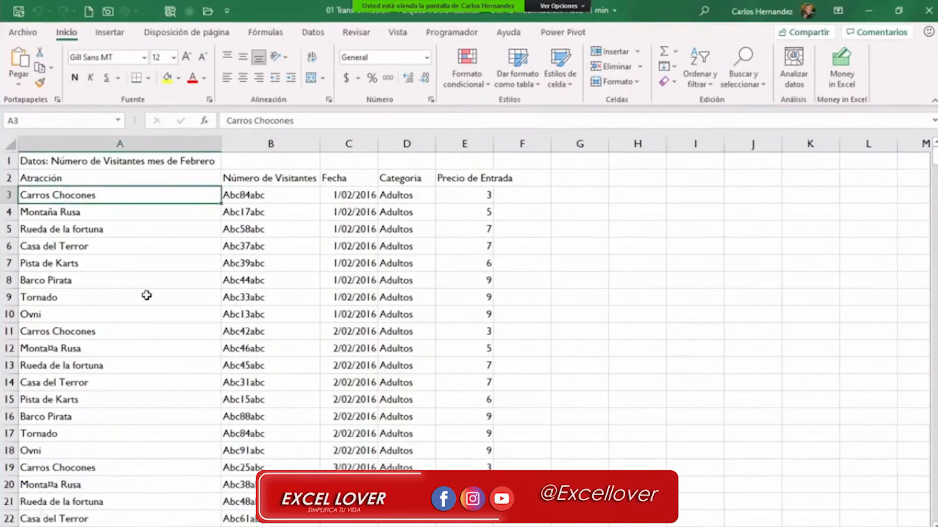
type("CARROS")
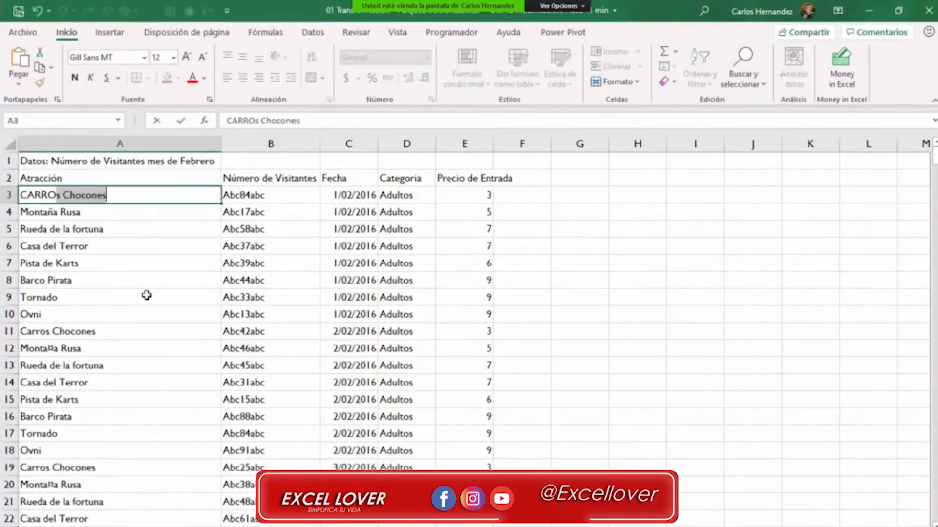
type(" LOCOS")
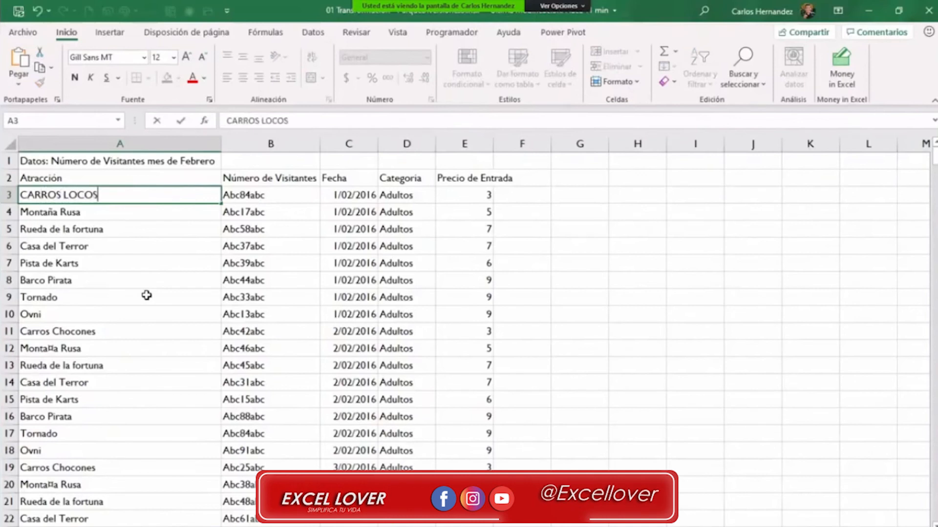
key("Return")
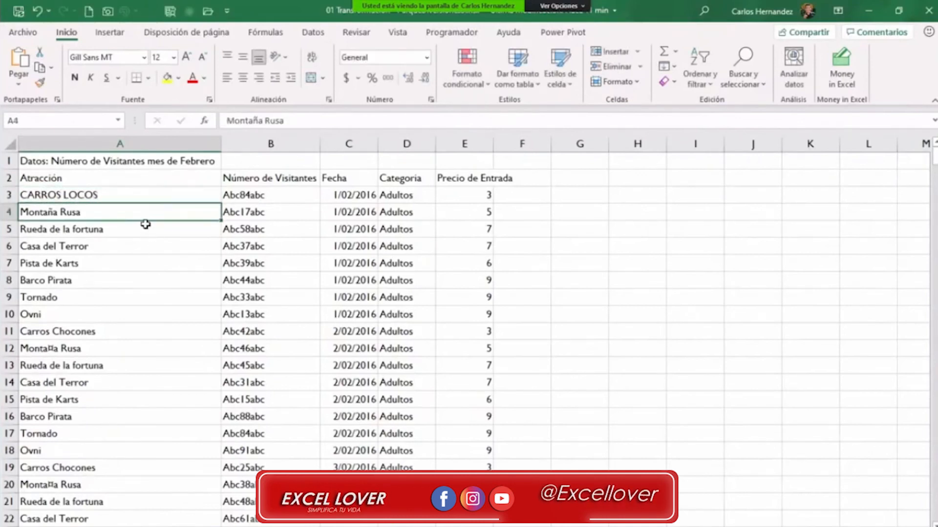
left_click(19, 12)
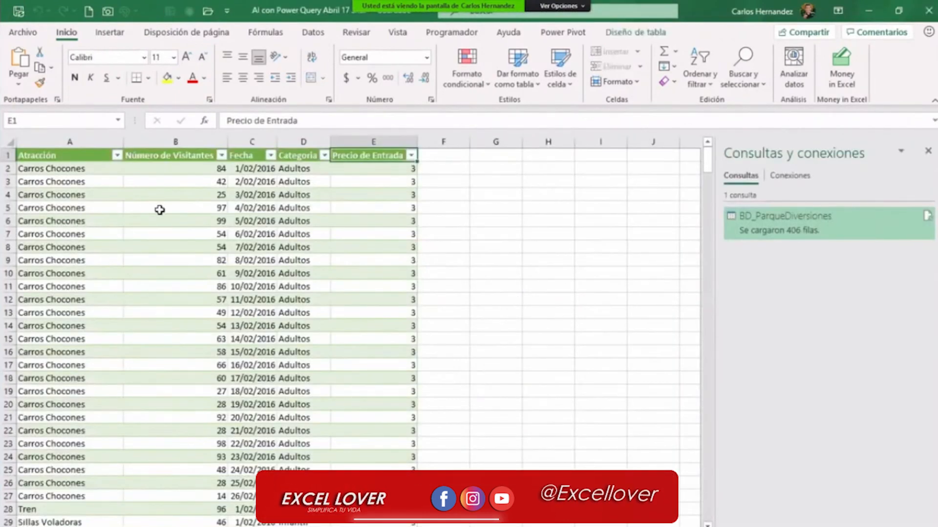
Step: Return to the workbook holding the query table, refresh the table from its source and select the first attraction cell, A2
left_click(162, 208)
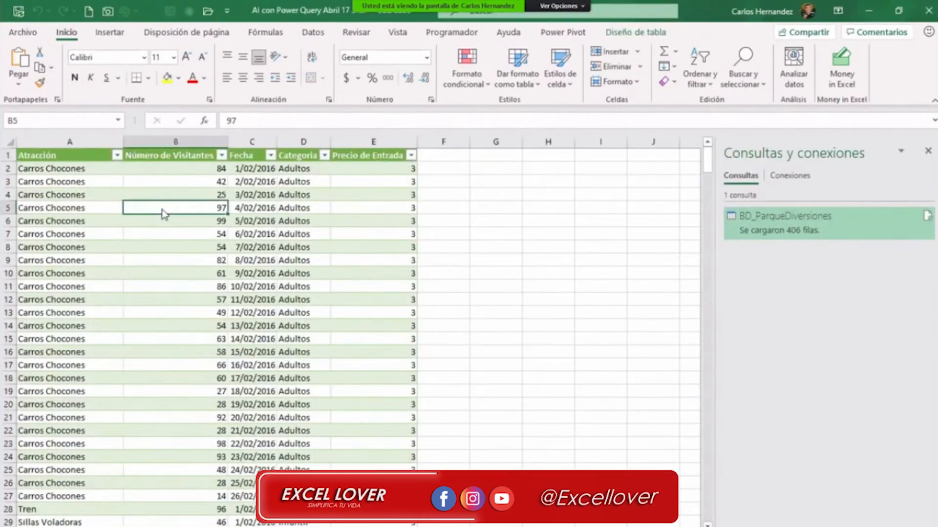
right_click(202, 289)
left_click(204, 283)
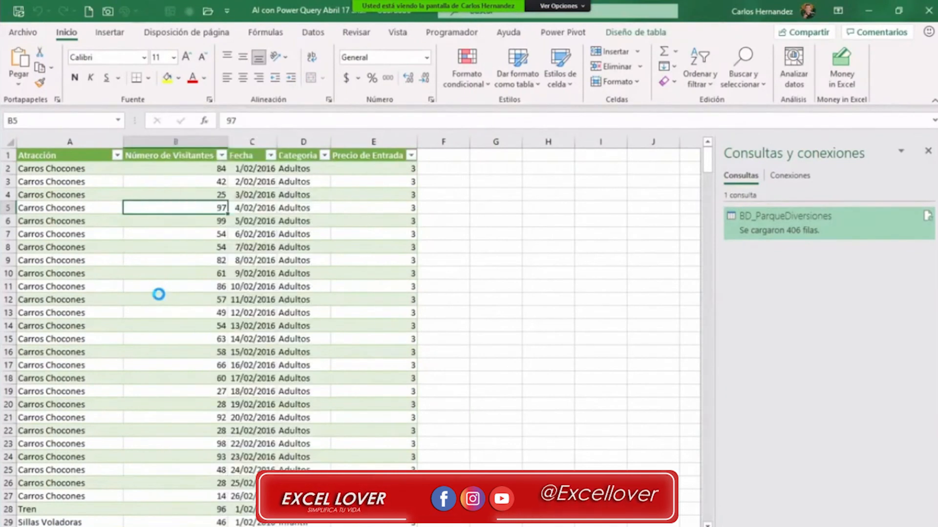
left_click(80, 168)
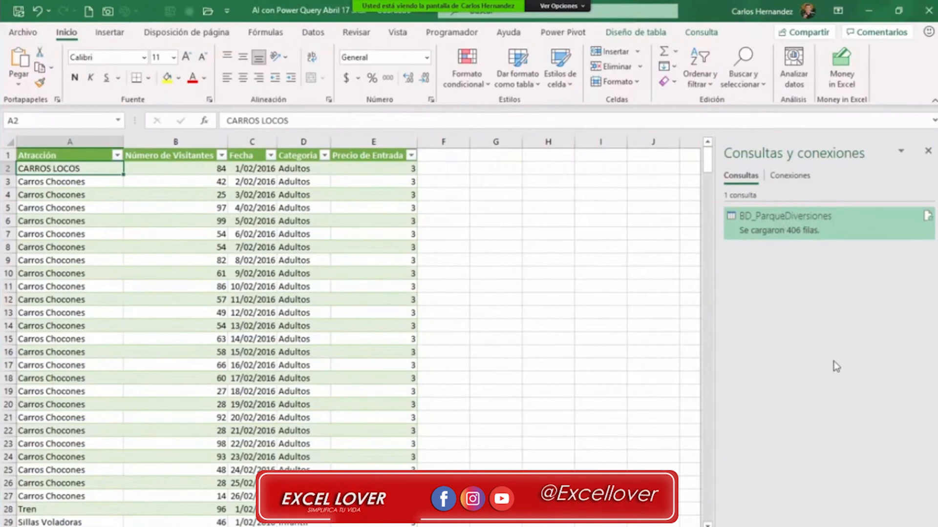
Step: Open the BD_ParqueDiversiones query in the Power Query editor and inspect the first value of the Atracción column
mouse_move(783, 216)
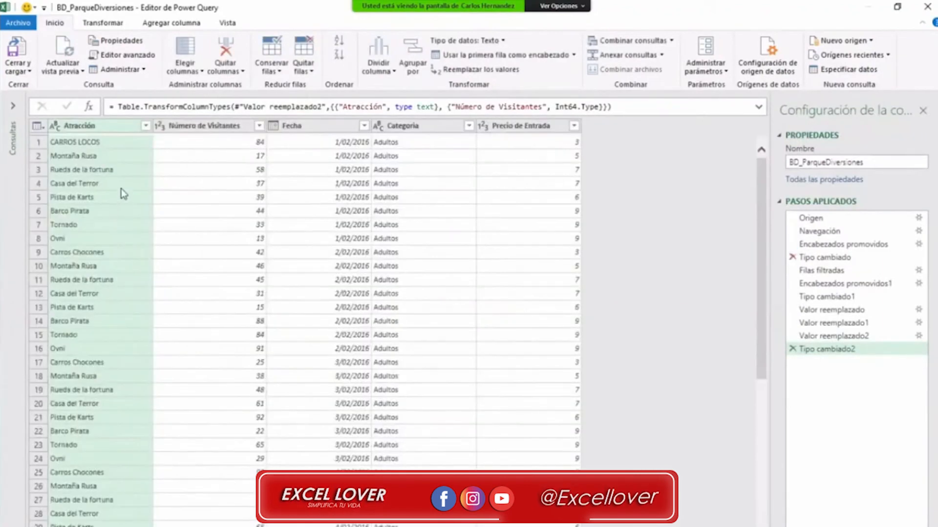
left_click(84, 187)
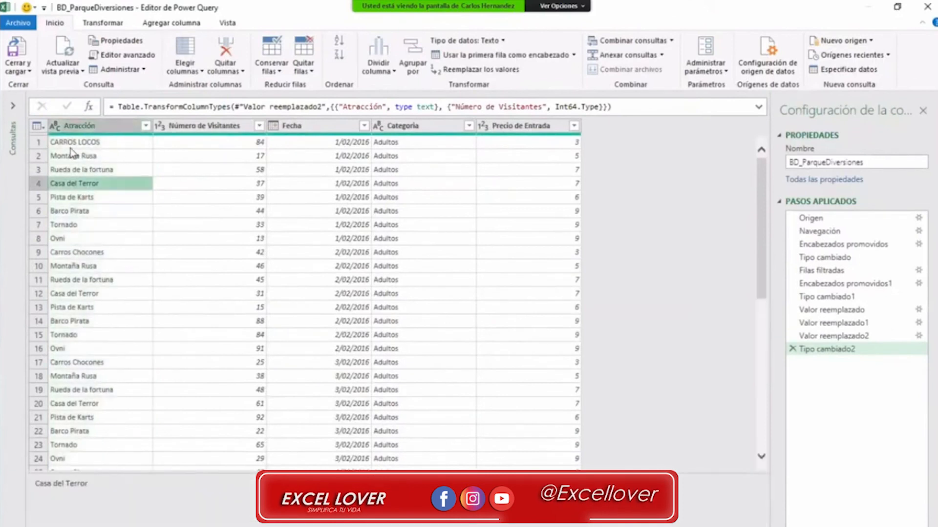
left_click(121, 146)
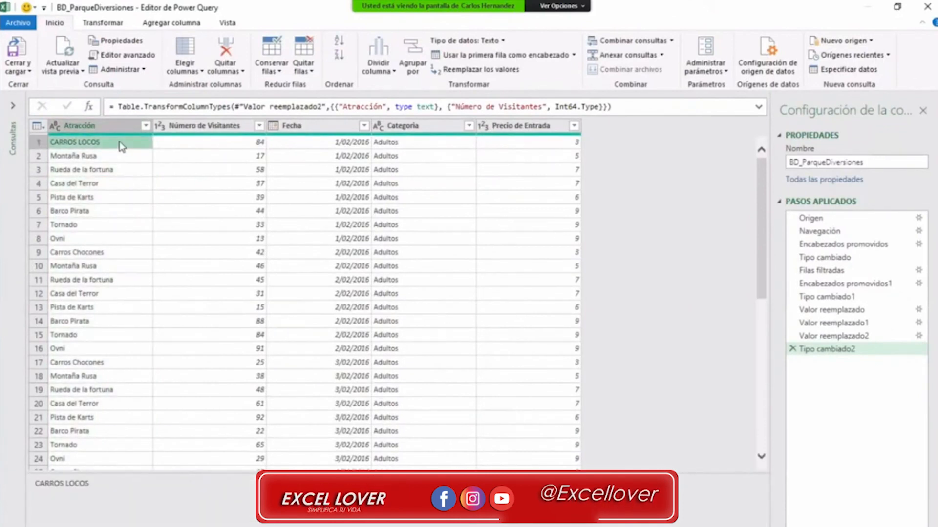